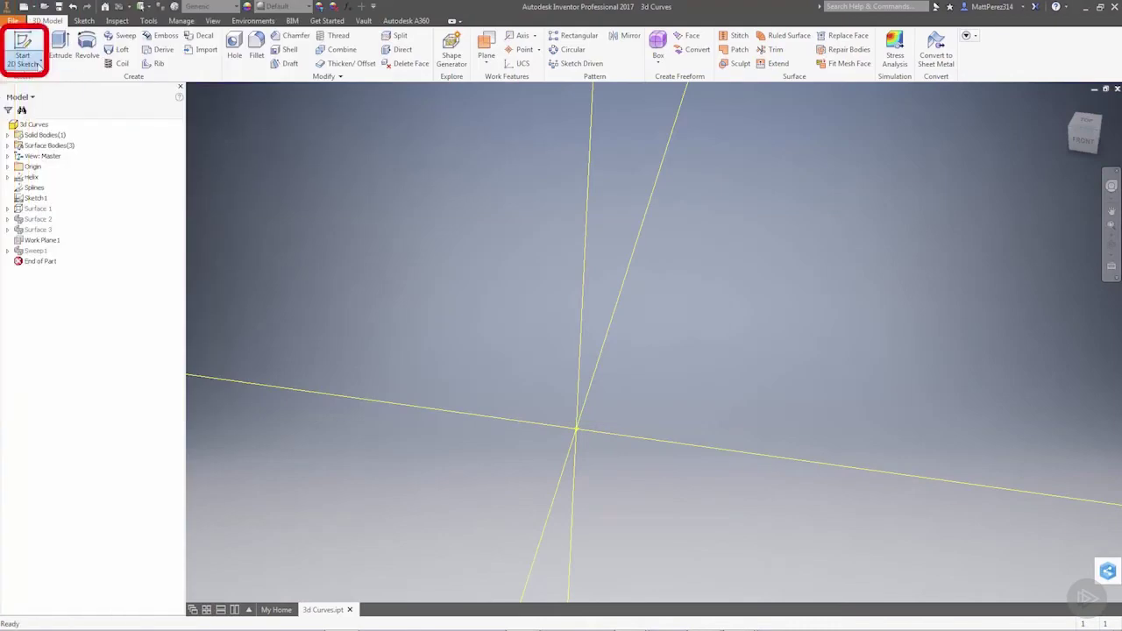
Step: Start a 3D sketch and an equation curve with x(t) as sqrt(t * 2) and y(t) as t^3
{"action": "left_click", "coordinate": [39, 63]}
{"action": "left_click", "coordinate": [30, 107]}
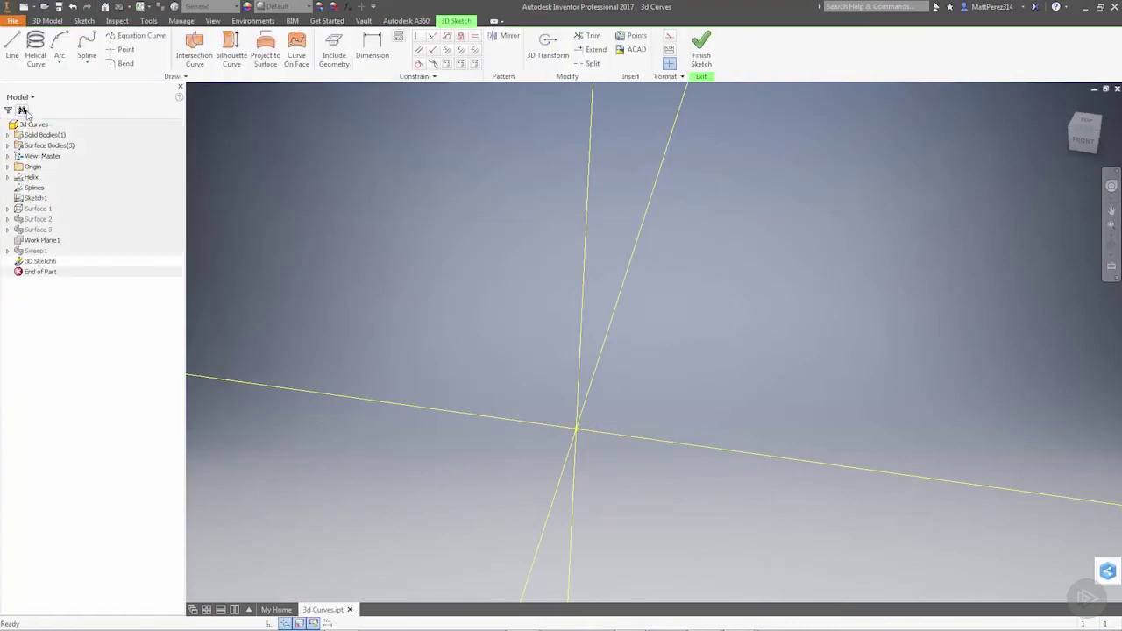
{"action": "left_click", "coordinate": [142, 36]}
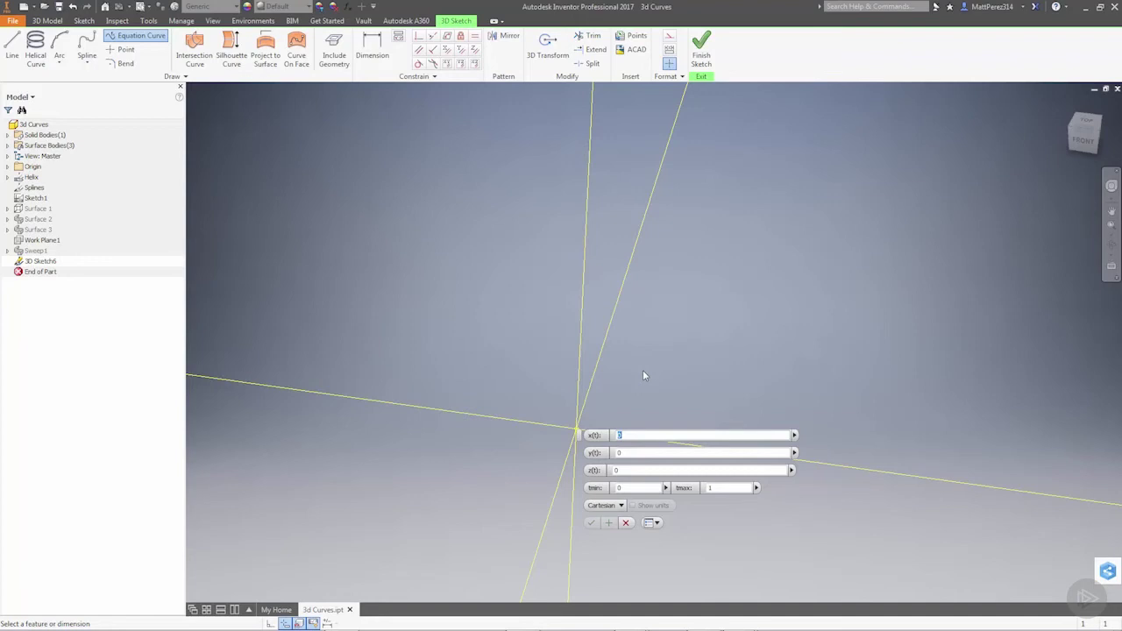
{"action": "type", "text": "sqrt(t)"}
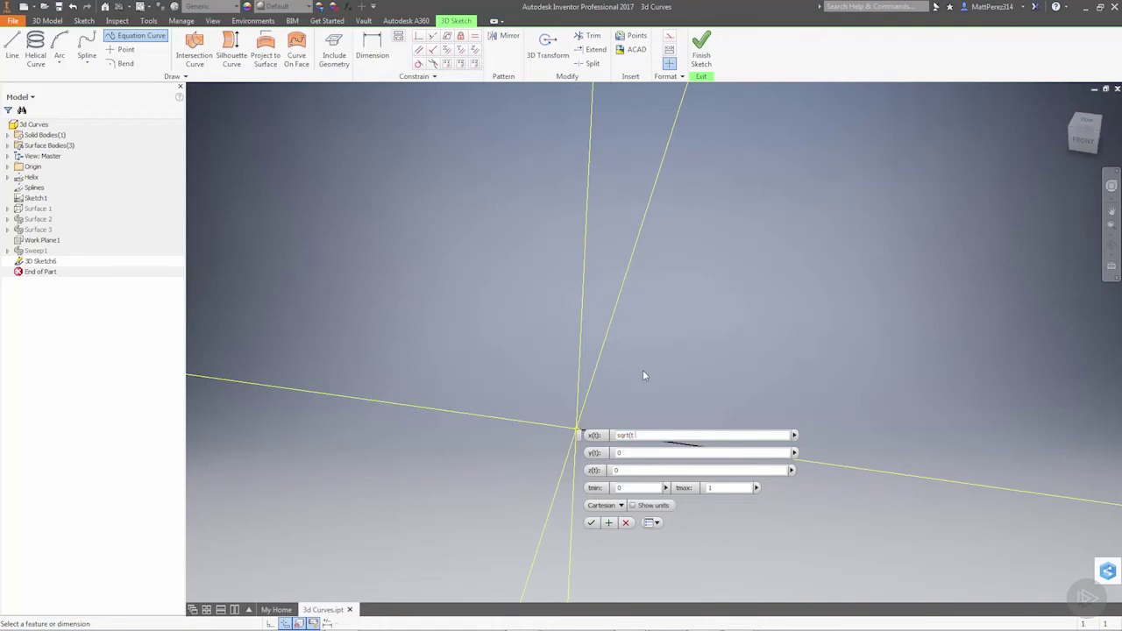
{"action": "type", "text": " * 2"}
{"action": "left_click", "coordinate": [633, 452]}
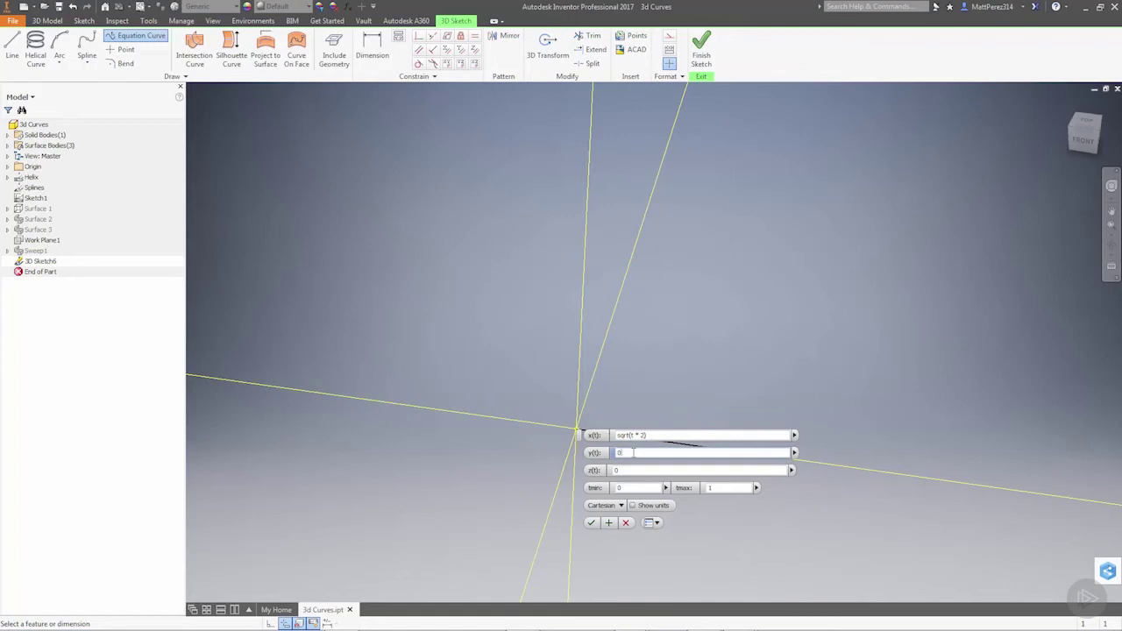
{"action": "type", "text": "t^3"}
Step: Set the equation curve's z(t) to 2 * t and its tmax to 4
{"action": "left_click_drag", "start_coordinate": [612, 458], "coordinate": [470, 272]}
{"action": "left_click", "coordinate": [501, 288]}
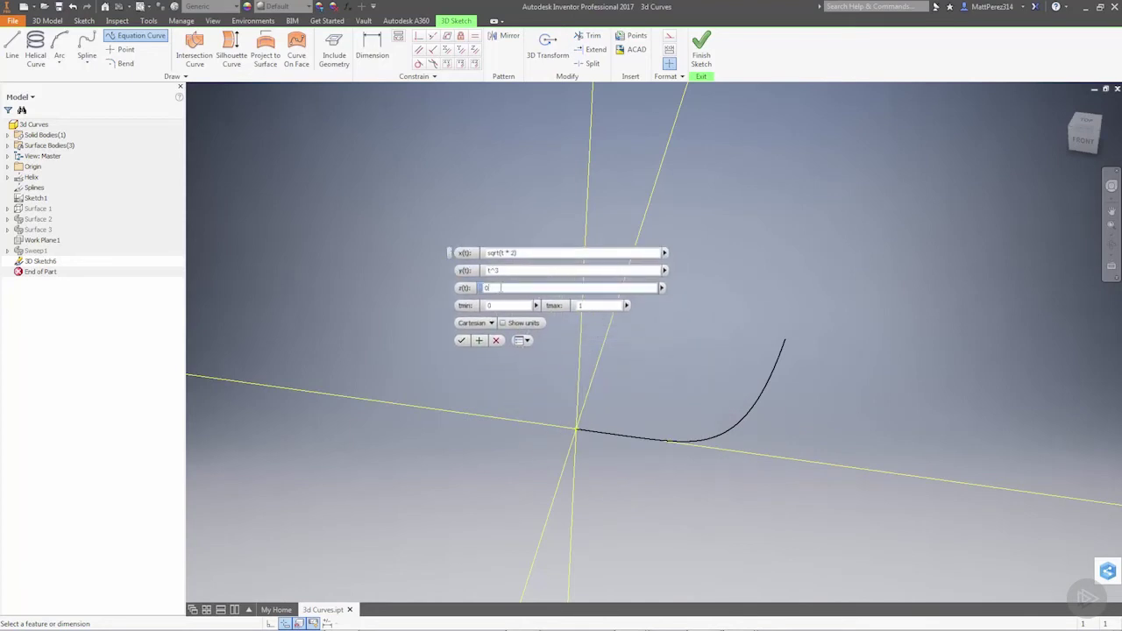
{"action": "key", "text": "BackSpace"}
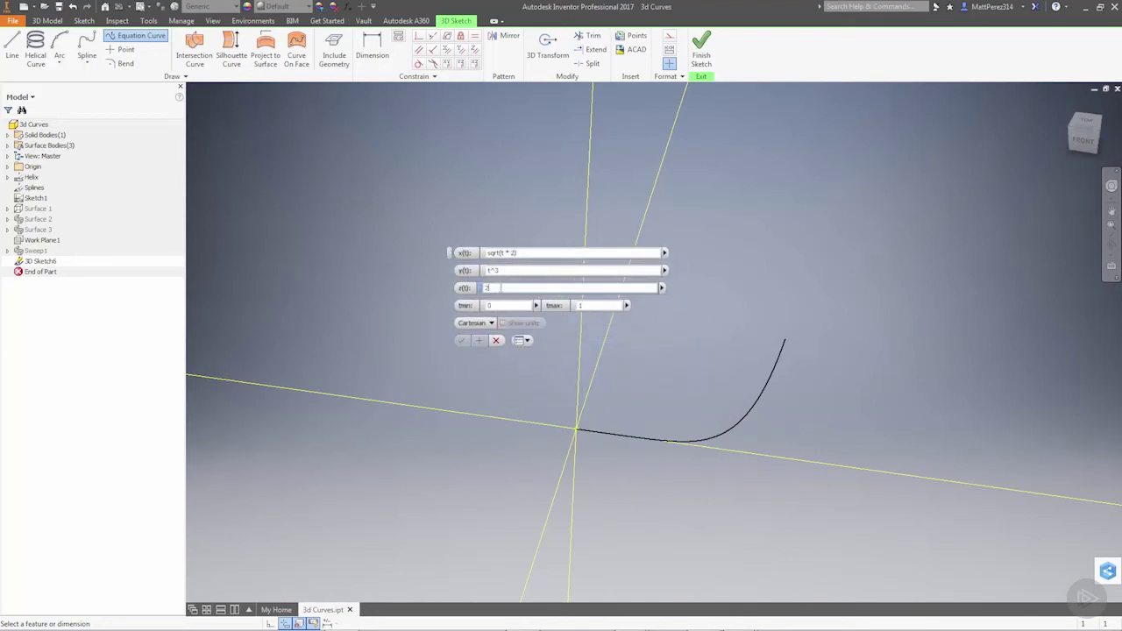
{"action": "type", "text": "2 * t"}
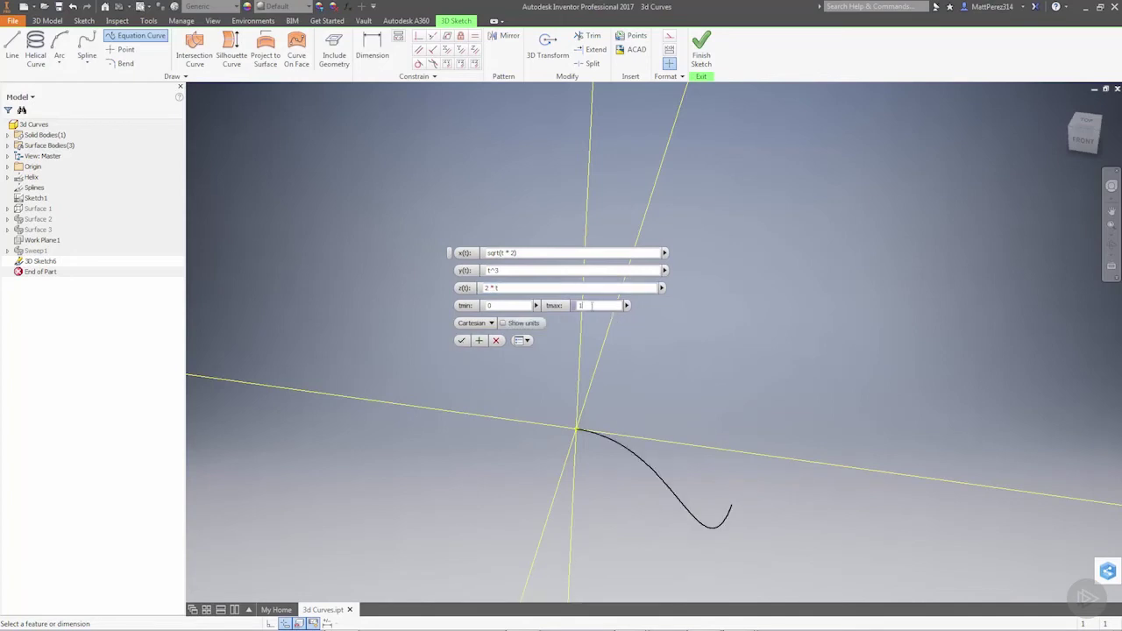
{"action": "left_click_drag", "start_coordinate": [591, 305], "coordinate": [573, 309]}
{"action": "type", "text": "4"}
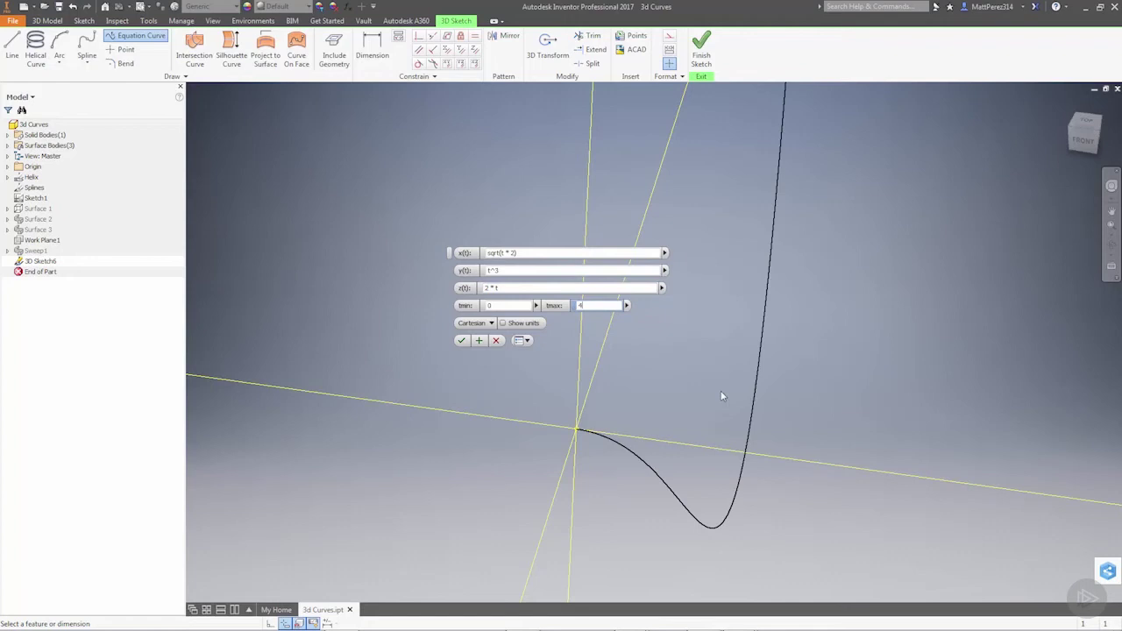
Step: Examine the equation curve preview from the left, front, top and angled views
{"action": "mouse_move", "coordinate": [720, 400]}
{"action": "middle_mouse_down", "text": "shift"}
{"action": "mouse_move", "coordinate": [715, 390]}
{"action": "mouse_move", "coordinate": [766, 400]}
{"action": "mouse_move", "coordinate": [766, 389]}
{"action": "middle_mouse_up", "text": "shift"}
{"action": "scroll", "coordinate": [726, 418], "scroll_direction": "up", "scroll_amount": 5}
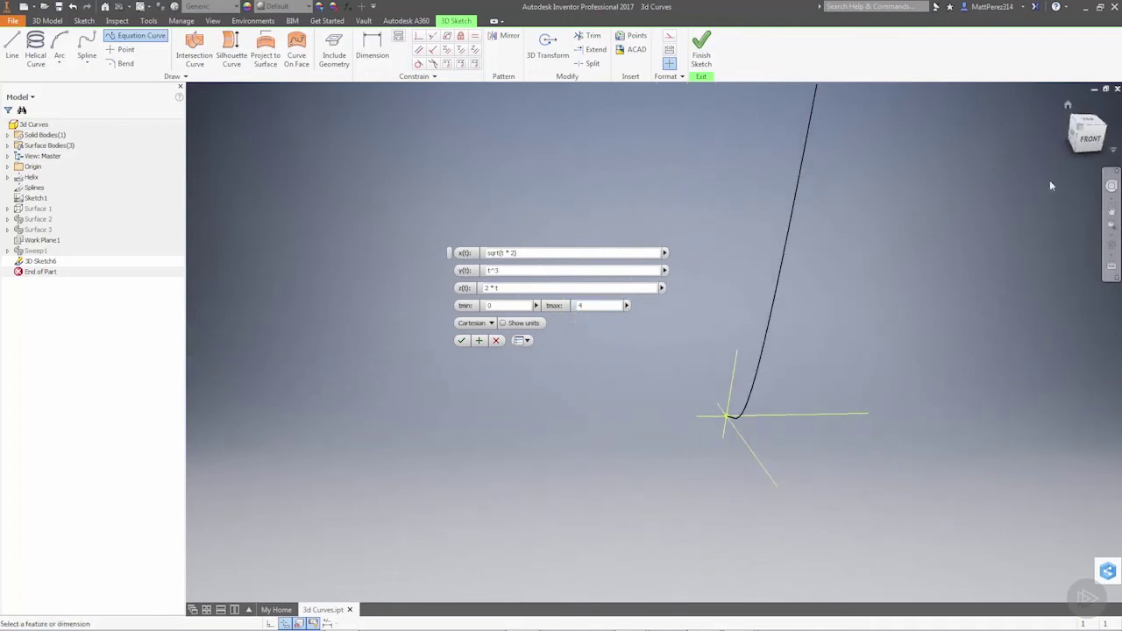
{"action": "left_click", "coordinate": [1075, 138]}
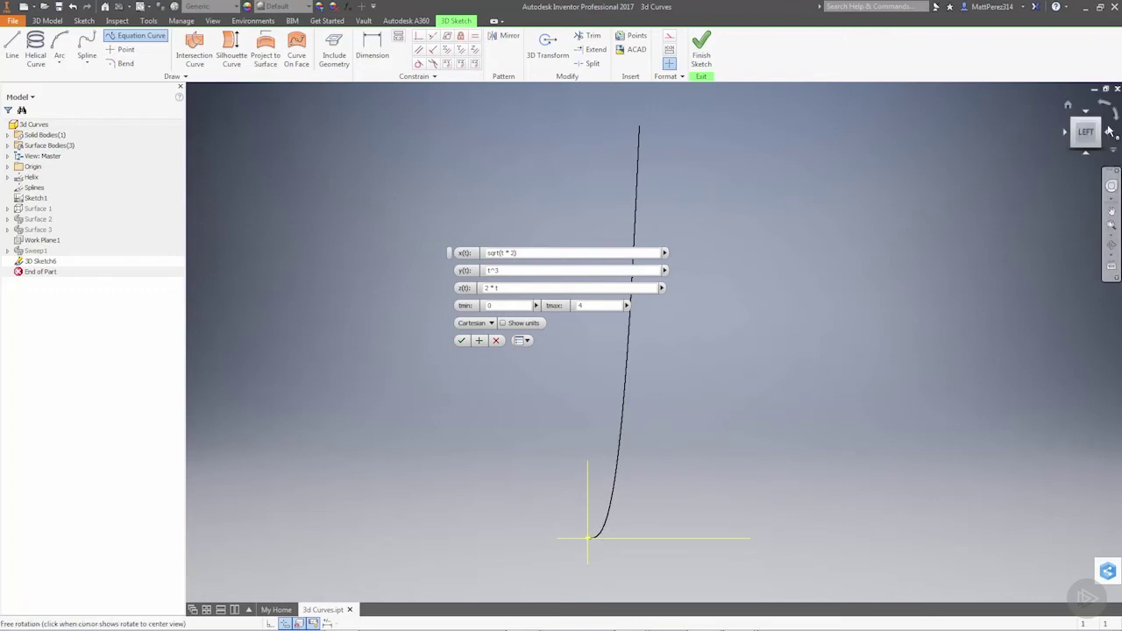
{"action": "left_click", "coordinate": [1107, 133]}
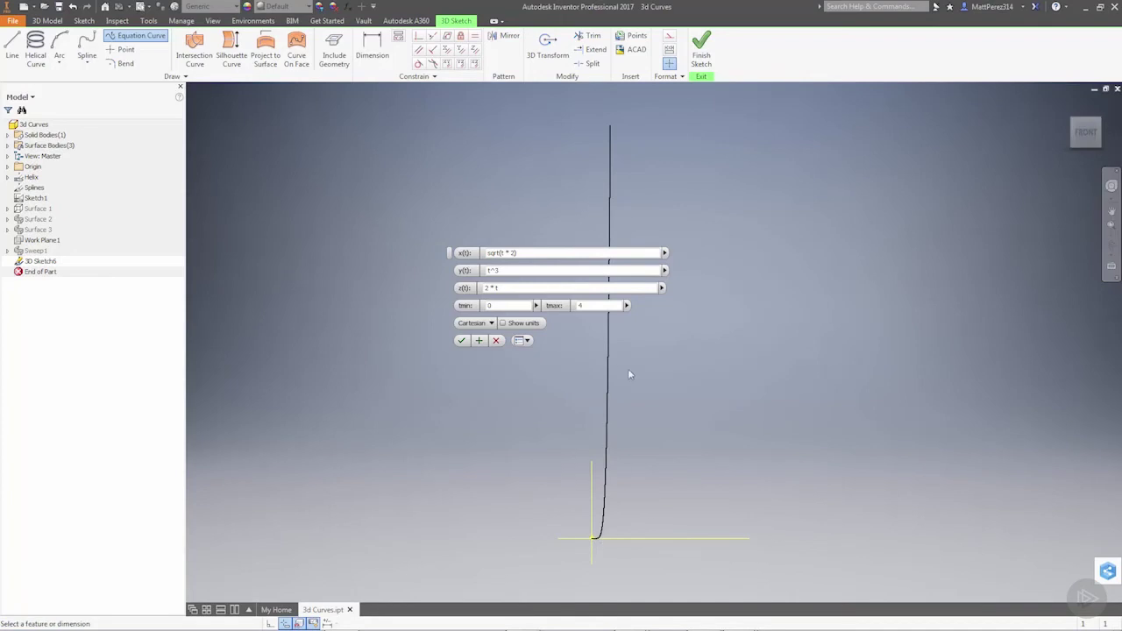
{"action": "left_click", "coordinate": [1085, 114]}
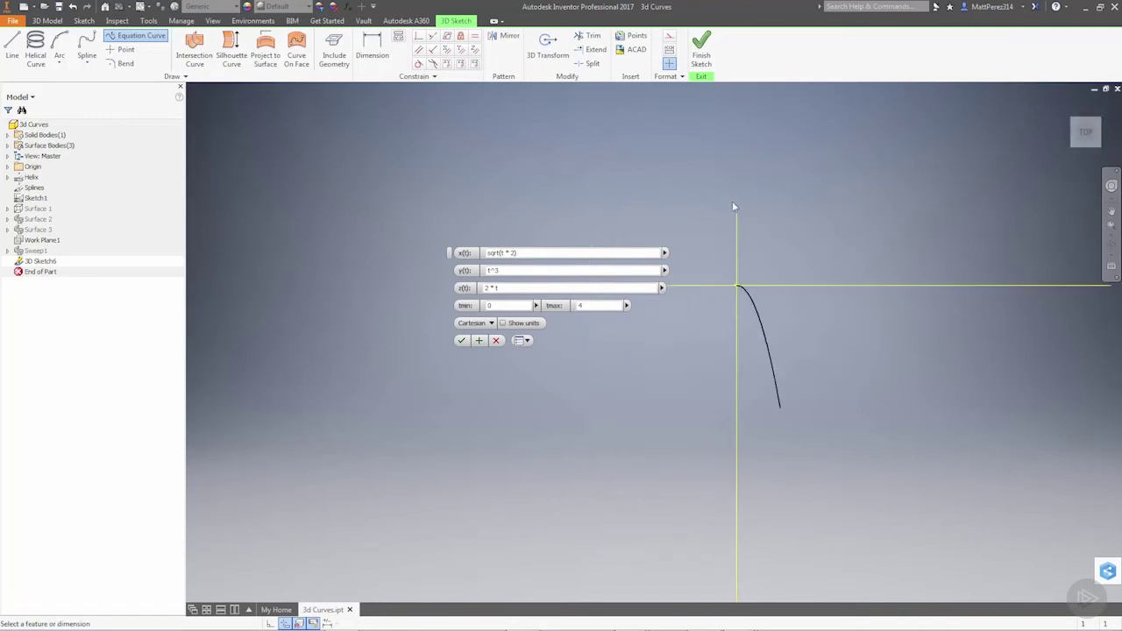
{"action": "left_click", "coordinate": [1072, 149]}
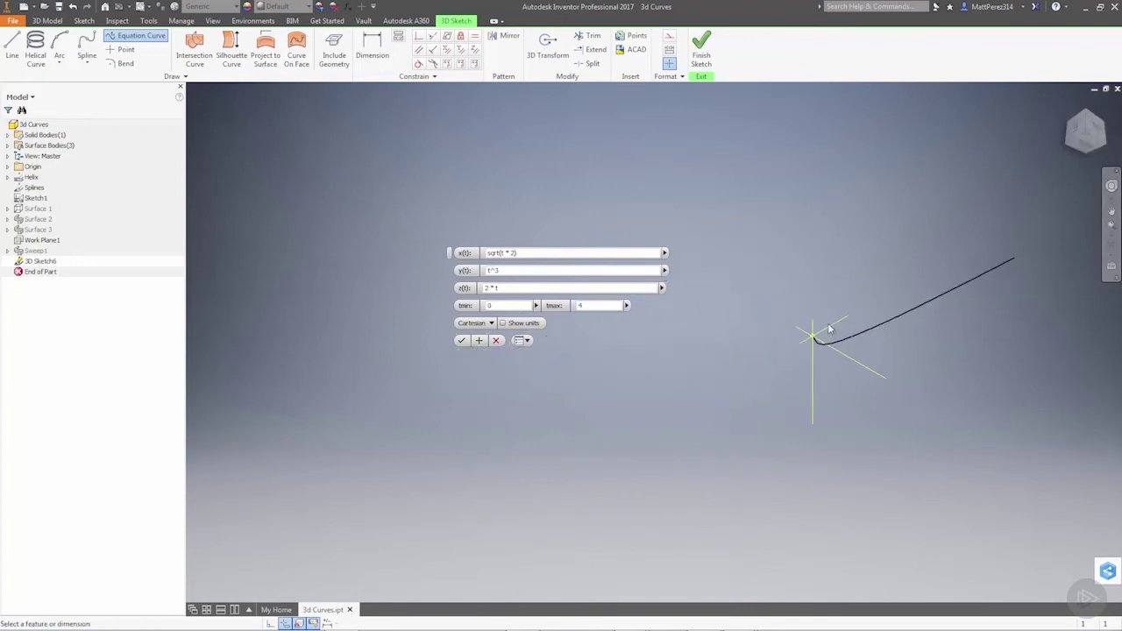
{"action": "middle_click_drag", "start_coordinate": [908, 302], "coordinate": [818, 225], "text": "shift"}
{"action": "scroll", "coordinate": [1042, 394], "scroll_direction": "down", "scroll_amount": 3}
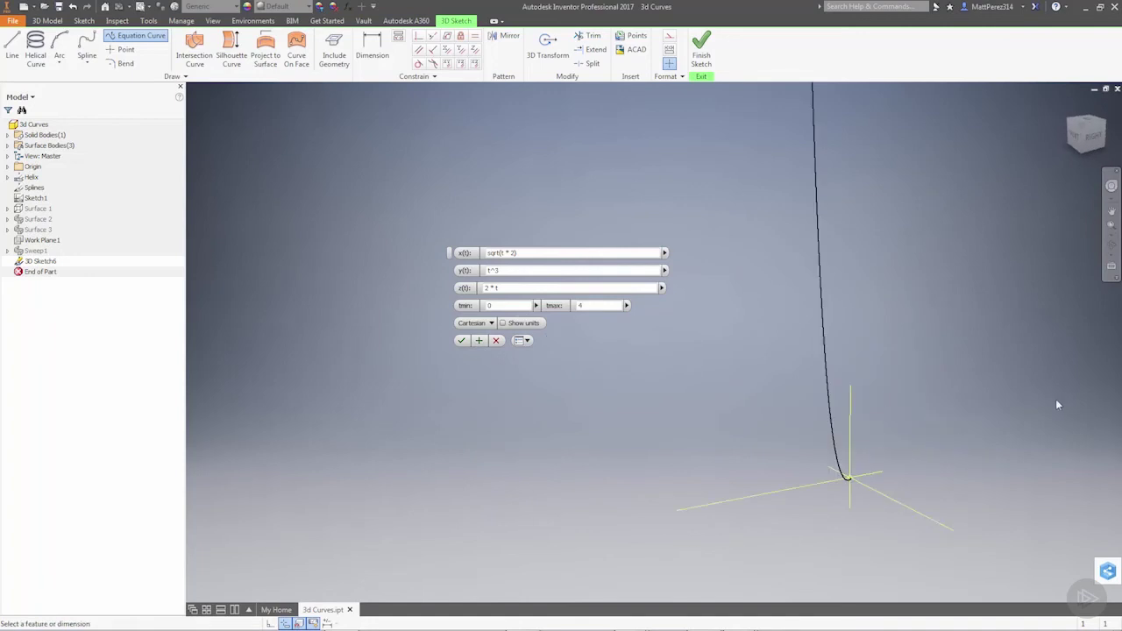
Step: Change the curve's x(t) to sqrt(t * 3) and create the equation curve
{"action": "left_click", "coordinate": [514, 252]}
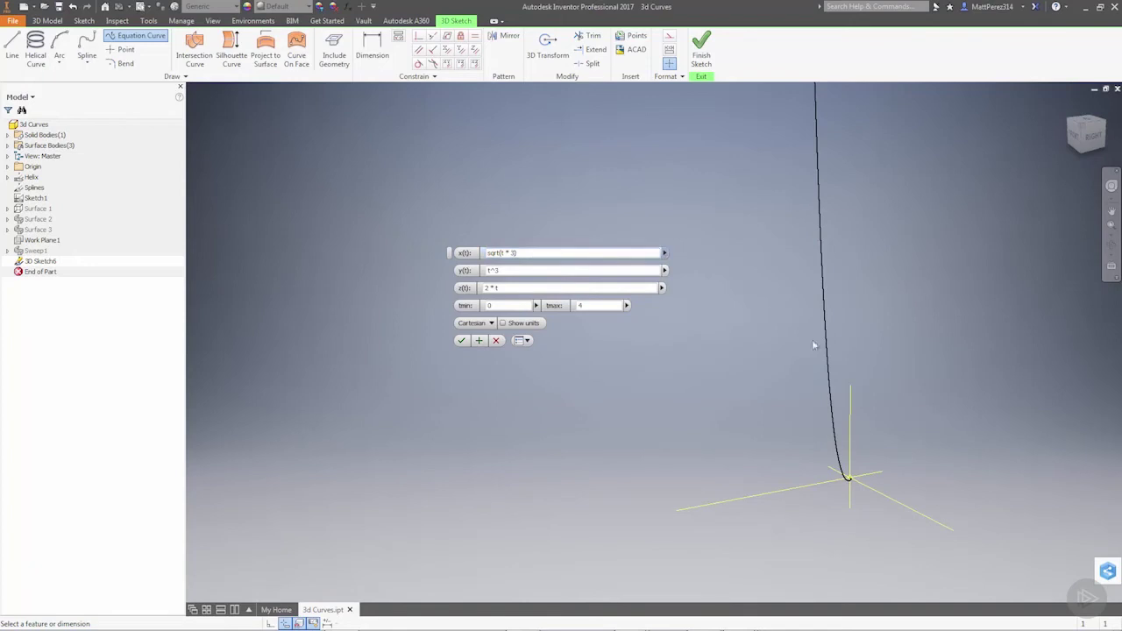
{"action": "left_click", "coordinate": [462, 340]}
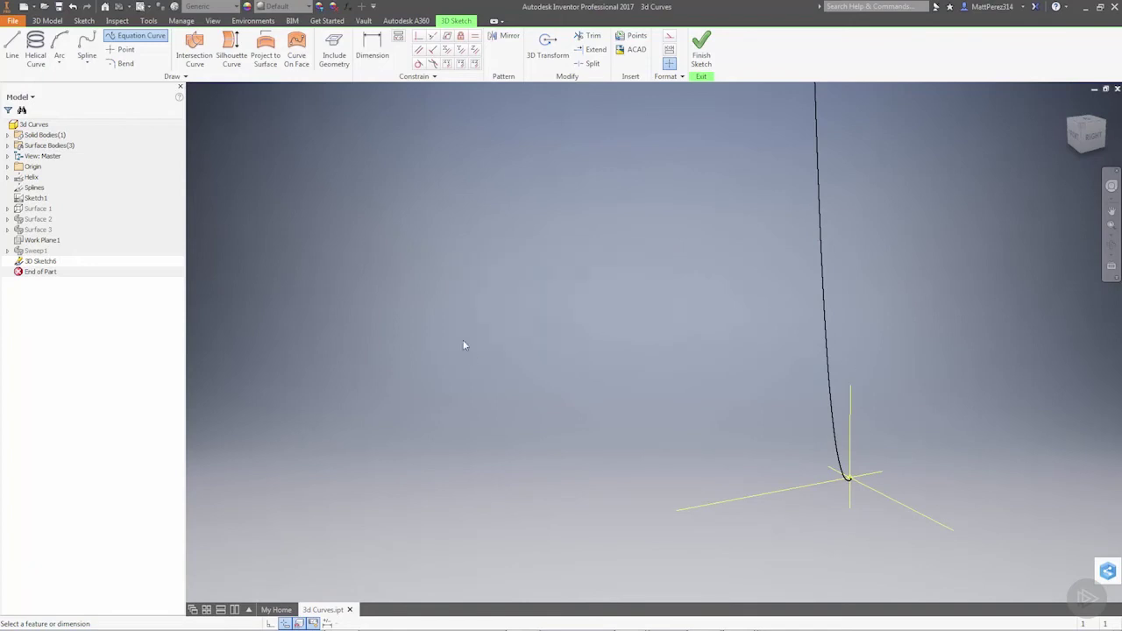
{"action": "scroll", "coordinate": [828, 401], "scroll_direction": "up", "scroll_amount": 3}
{"action": "scroll", "coordinate": [830, 396], "scroll_direction": "down", "scroll_amount": 3}
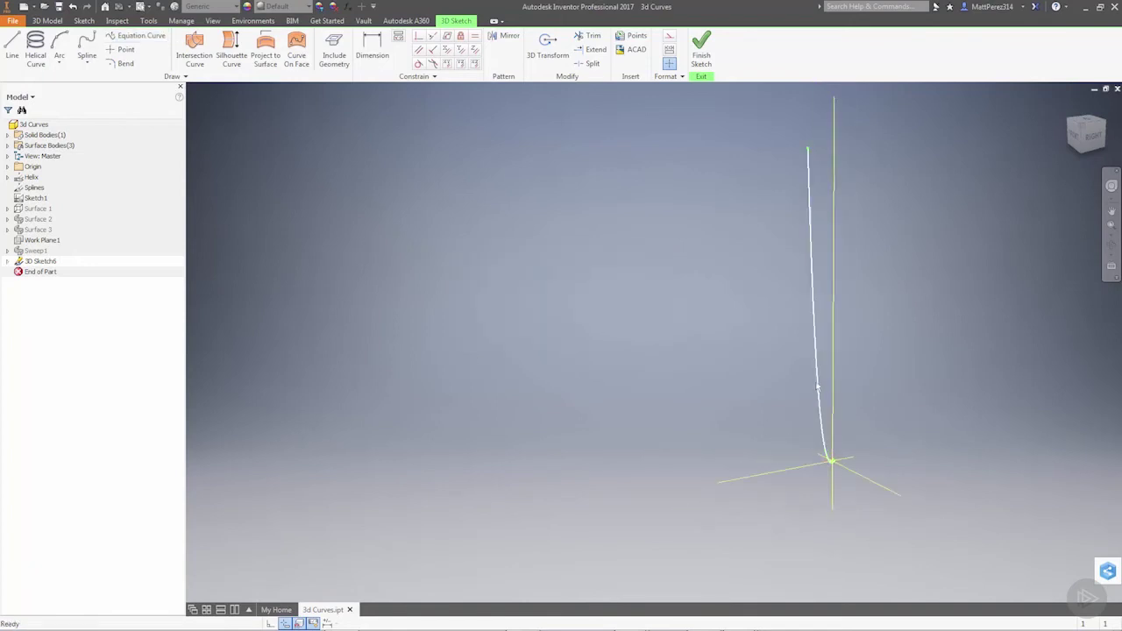
Step: Pull the curve's upper endpoint away from the vertical axis, and move its lower endpoint back near the origin
{"action": "left_click", "coordinate": [820, 386]}
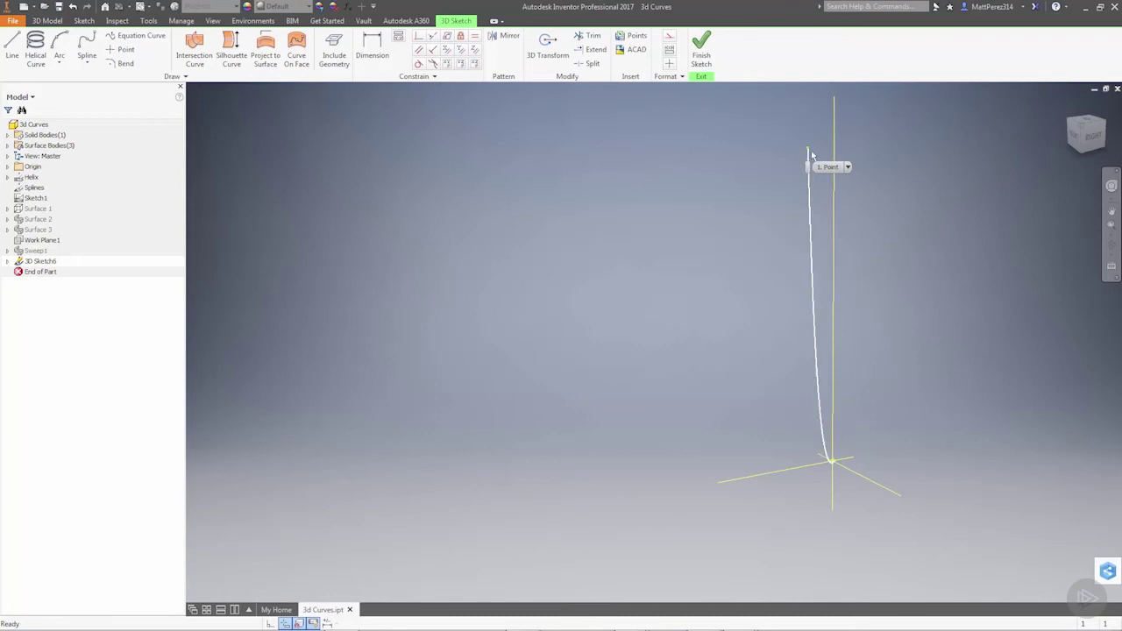
{"action": "left_click_drag", "start_coordinate": [808, 150], "coordinate": [748, 159]}
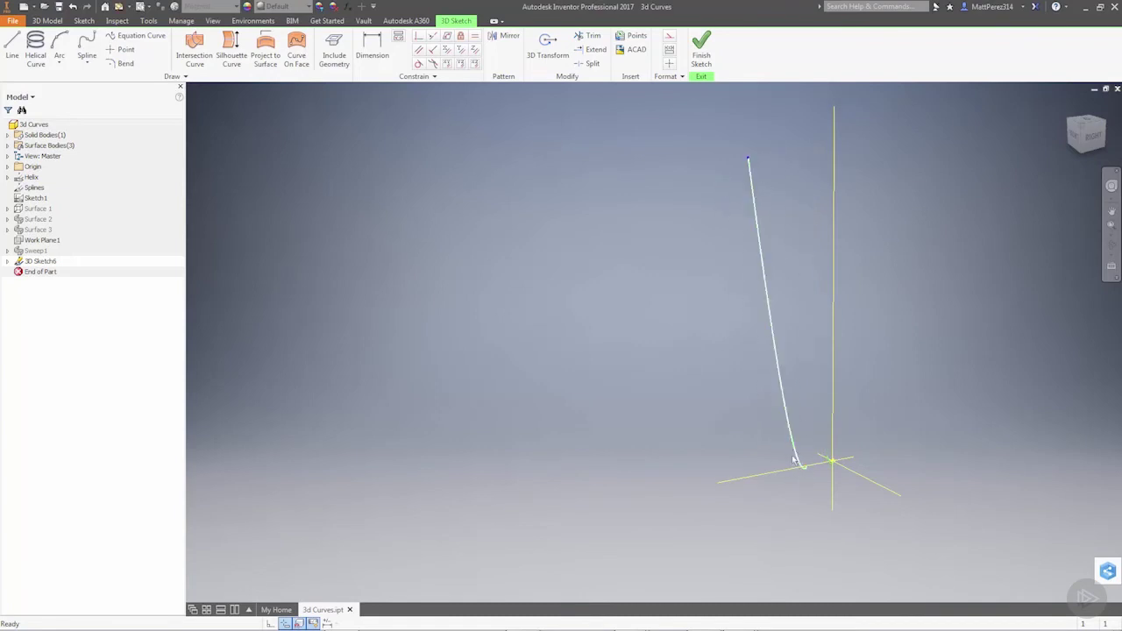
{"action": "left_click_drag", "start_coordinate": [807, 467], "coordinate": [833, 466]}
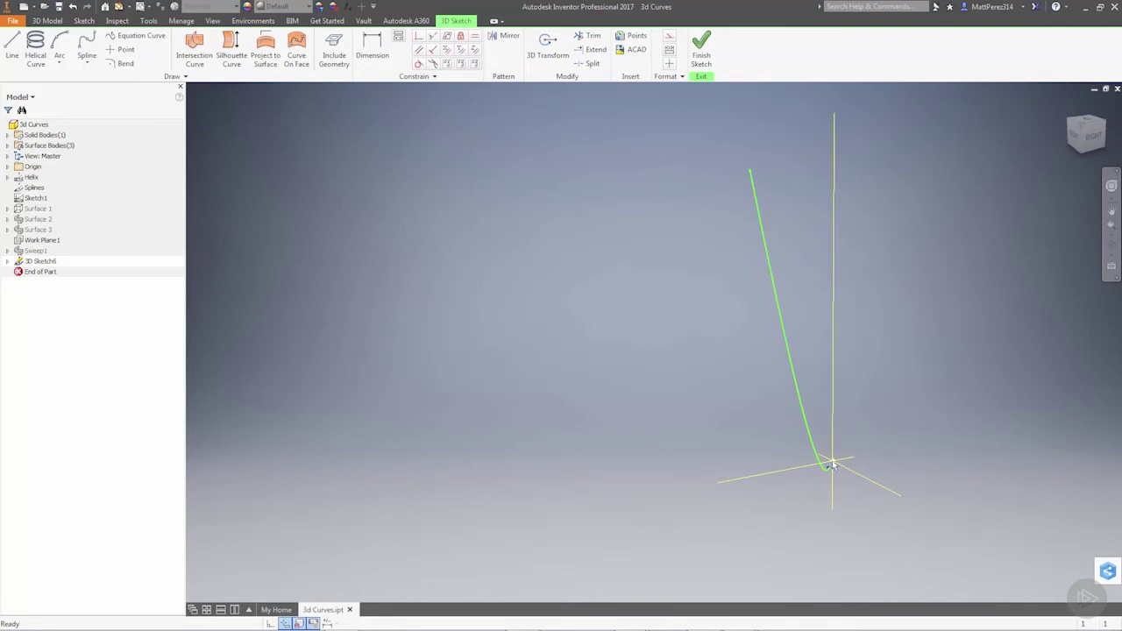
Step: Constrain the curve's lower endpoint coincident with the origin point
{"action": "left_click", "coordinate": [418, 36]}
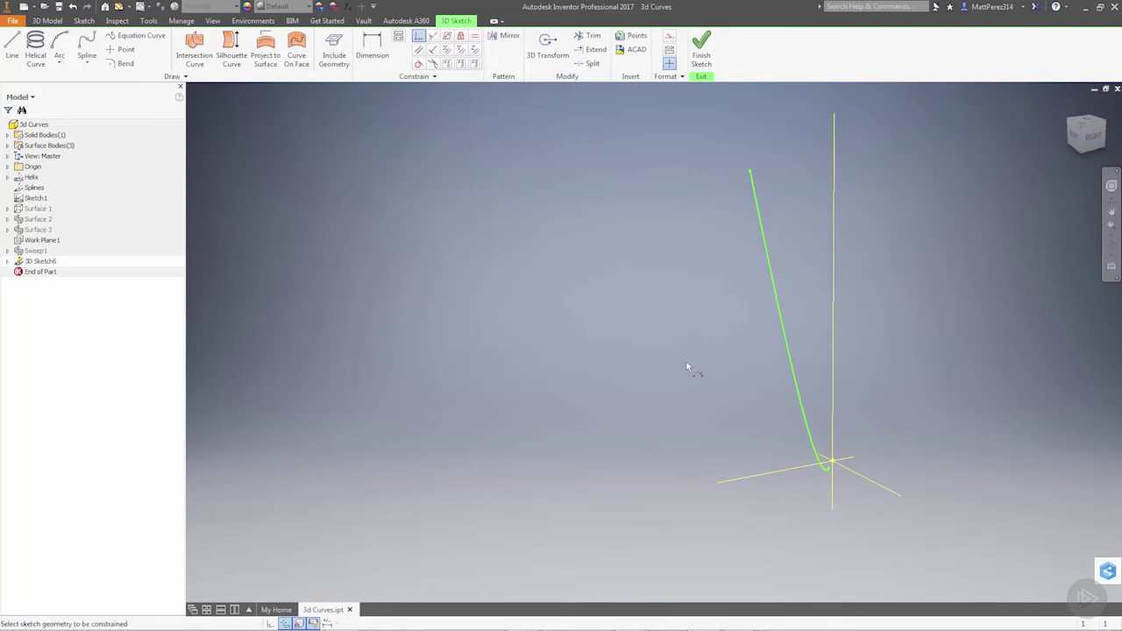
{"action": "left_click", "coordinate": [824, 467]}
{"action": "left_click", "coordinate": [832, 460]}
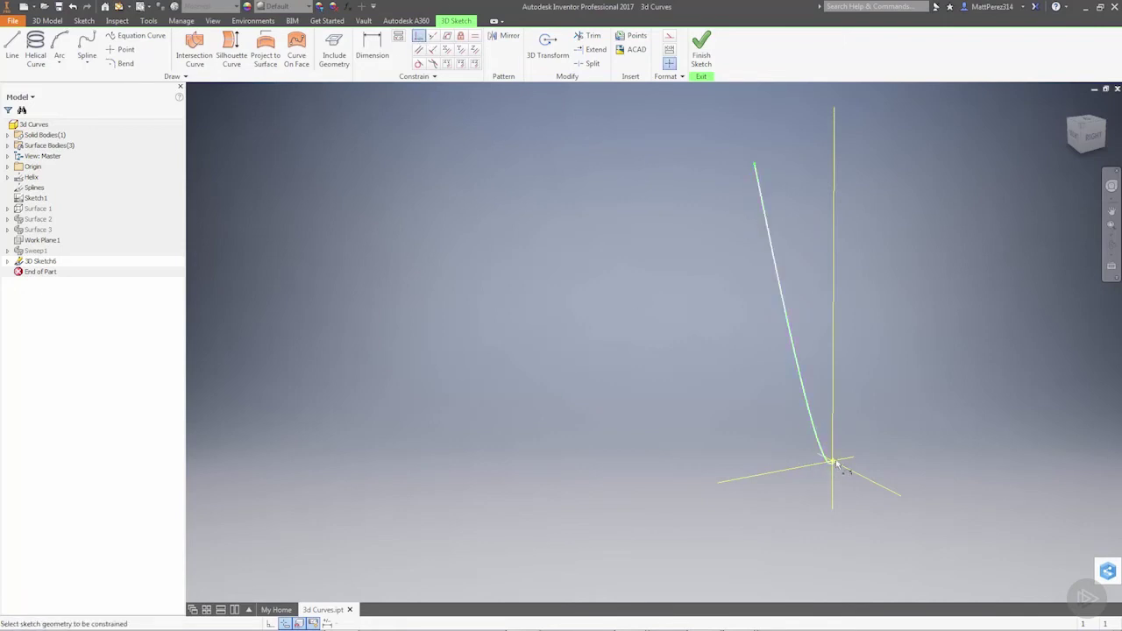
{"action": "key", "text": "Escape"}
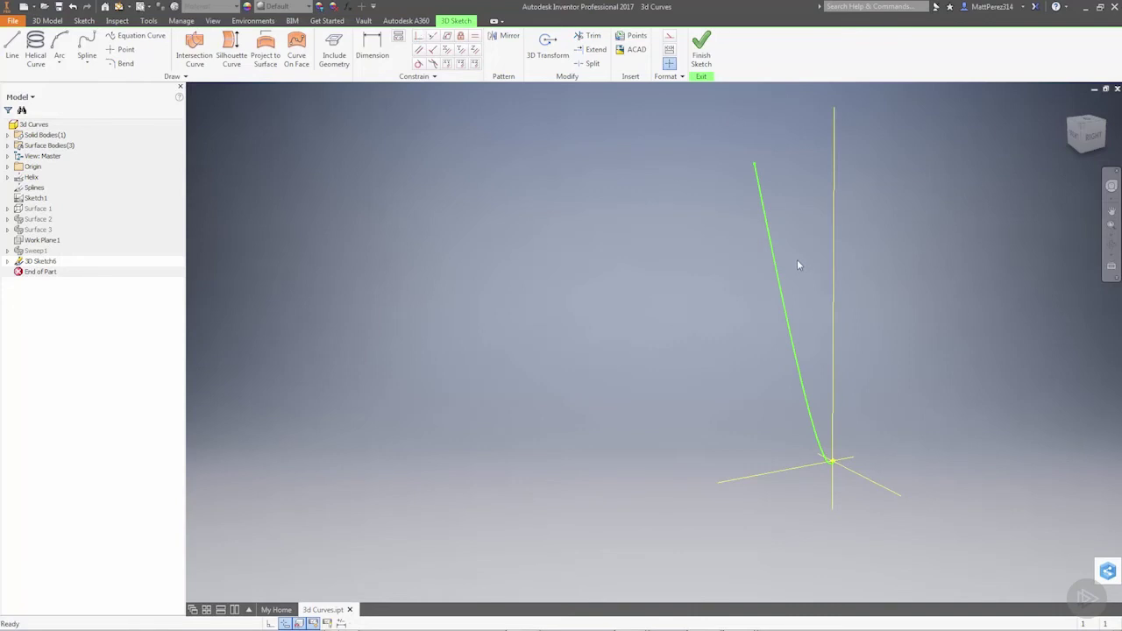
Step: Edit the equation curve, setting x(t) to sqrt(t * 2) and tmax to .5
{"action": "right_click", "coordinate": [775, 268]}
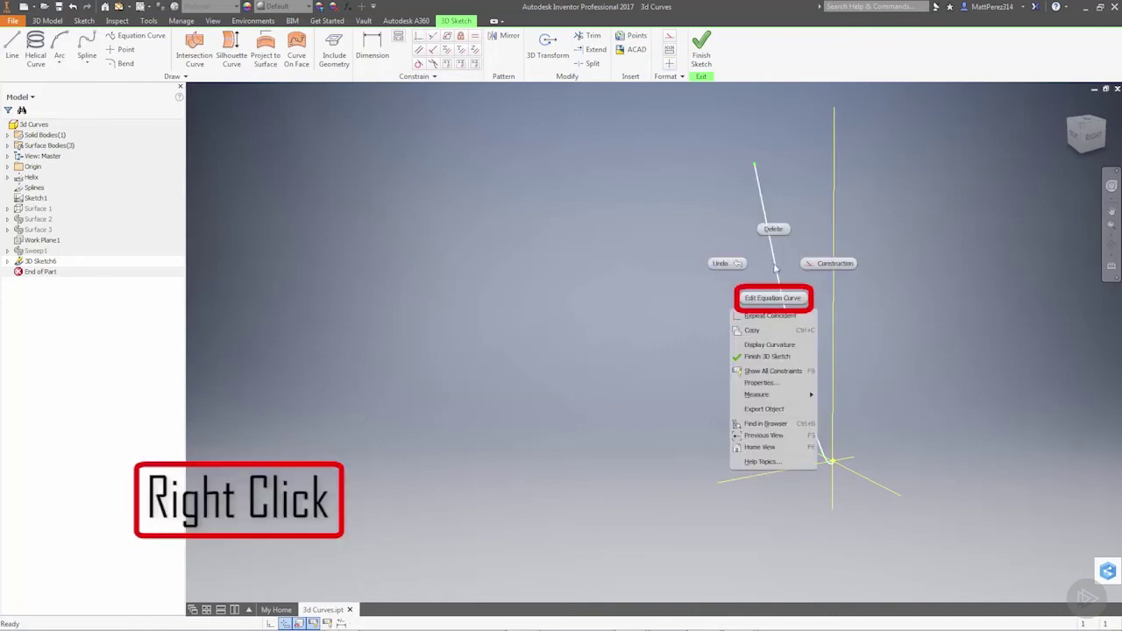
{"action": "left_click", "coordinate": [775, 297]}
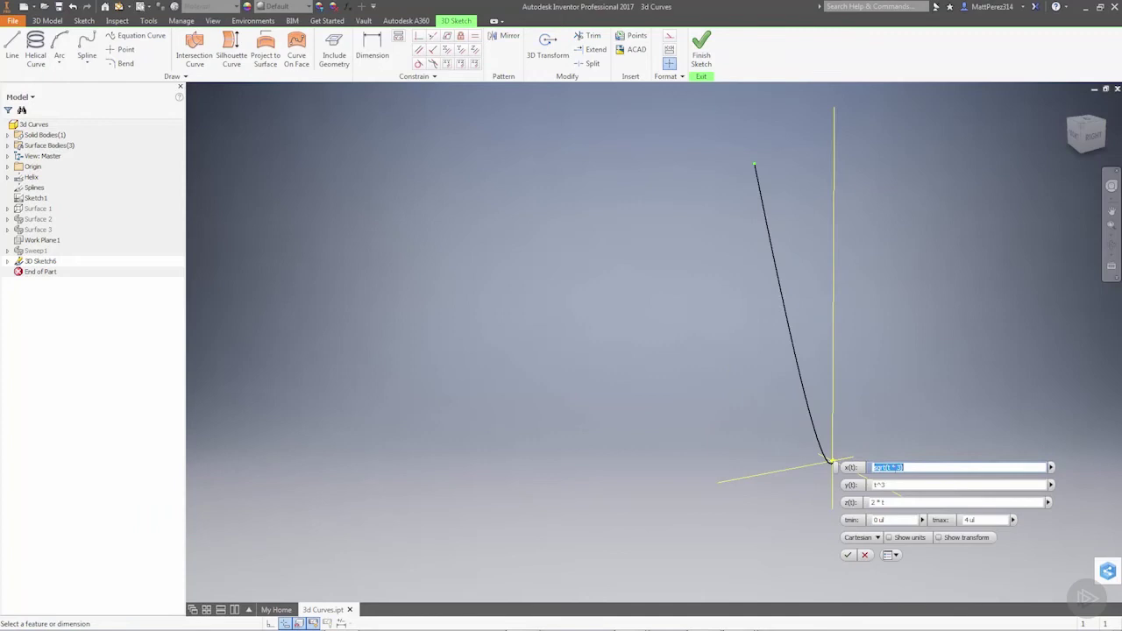
{"action": "left_click", "coordinate": [899, 467]}
{"action": "left_click", "coordinate": [983, 520]}
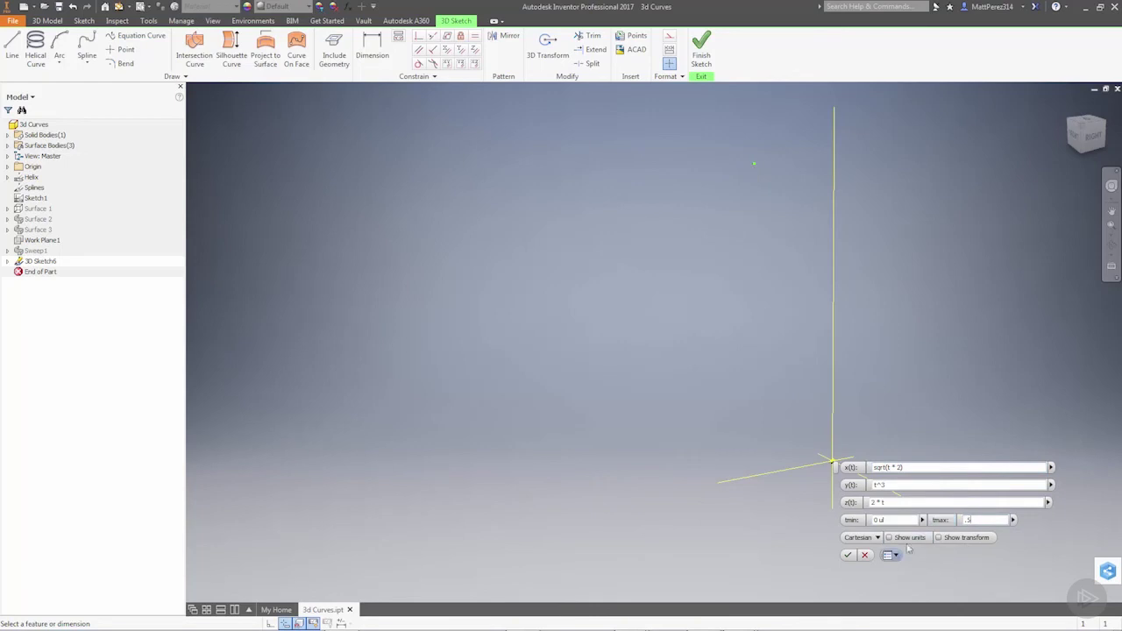
{"action": "left_click_drag", "start_coordinate": [973, 521], "coordinate": [961, 525]}
{"action": "left_click", "coordinate": [847, 555]}
{"action": "scroll", "coordinate": [839, 472], "scroll_direction": "down", "scroll_amount": 6}
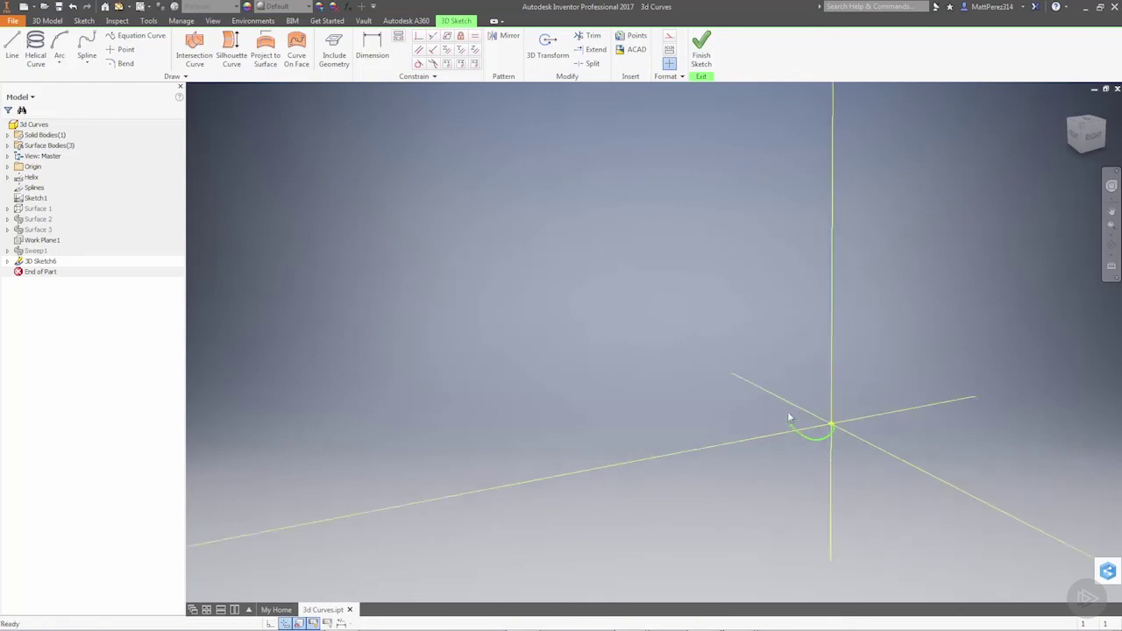
{"action": "middle_click_drag", "start_coordinate": [863, 463], "coordinate": [867, 445]}
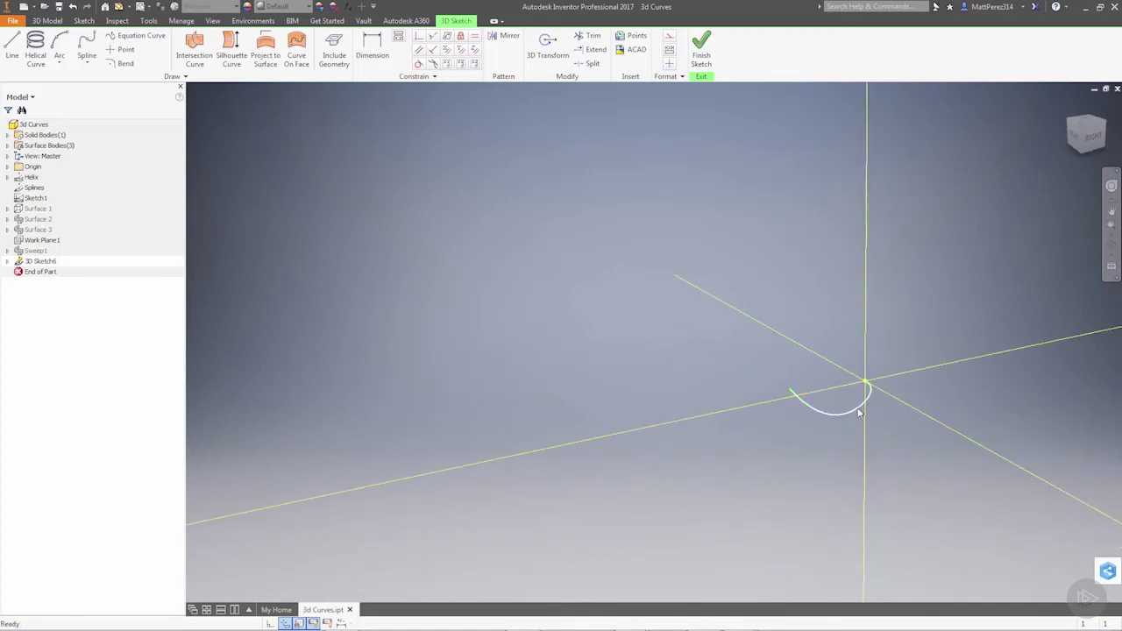
Step: Finish the 3D sketch that holds the equation curve
{"action": "right_click", "coordinate": [860, 412]}
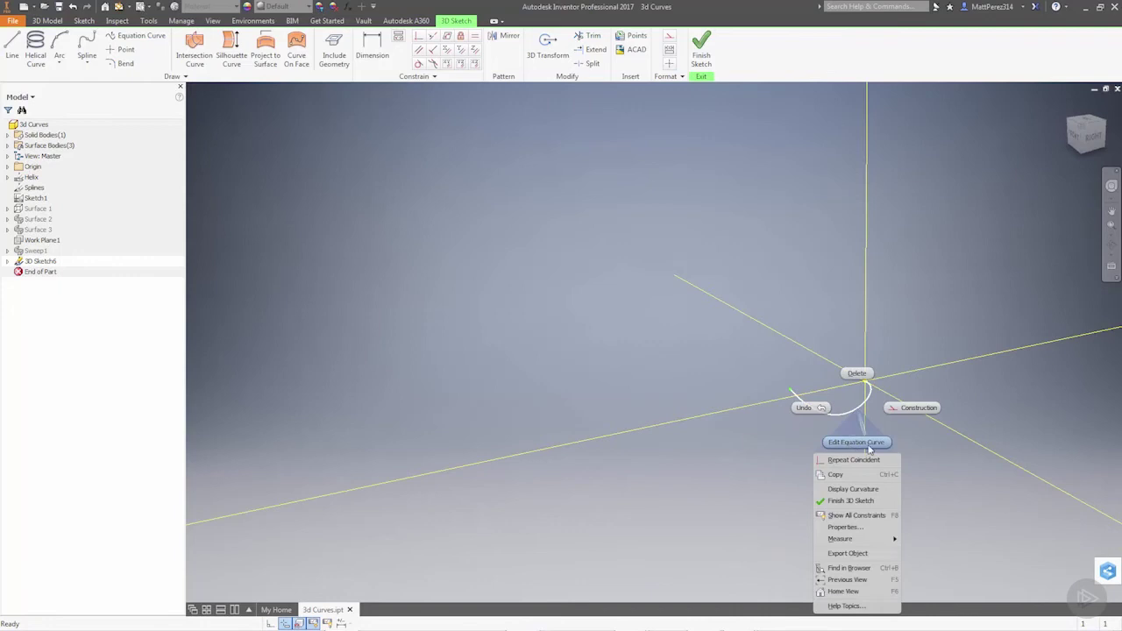
{"action": "left_click", "coordinate": [868, 446]}
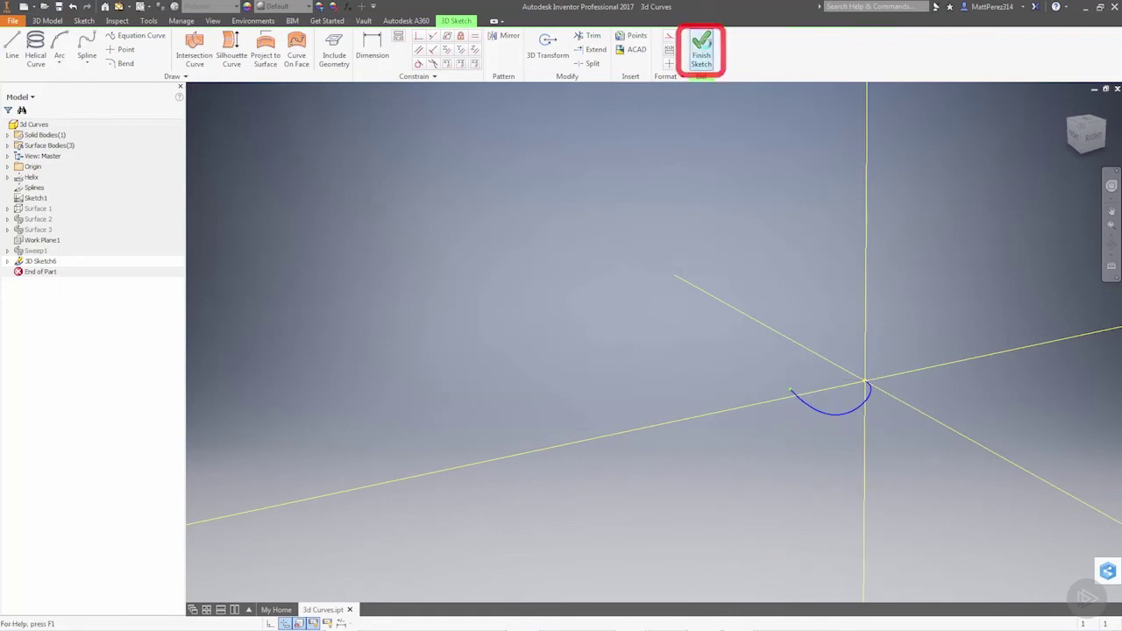
{"action": "left_click", "coordinate": [701, 48]}
{"action": "middle_click_drag", "start_coordinate": [832, 432], "coordinate": [856, 439], "text": "shift"}
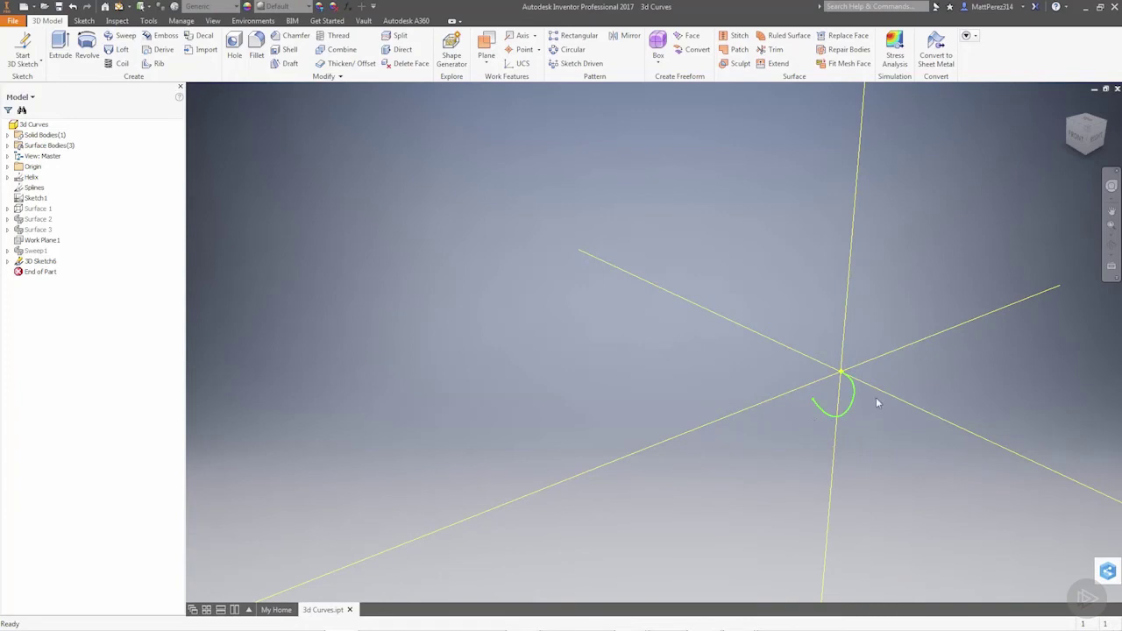
{"action": "mouse_move", "coordinate": [877, 400]}
{"action": "middle_mouse_down", "text": "shift"}
{"action": "mouse_move", "coordinate": [859, 377]}
{"action": "mouse_move", "coordinate": [881, 374]}
{"action": "mouse_move", "coordinate": [886, 397]}
{"action": "middle_mouse_up", "text": "shift"}
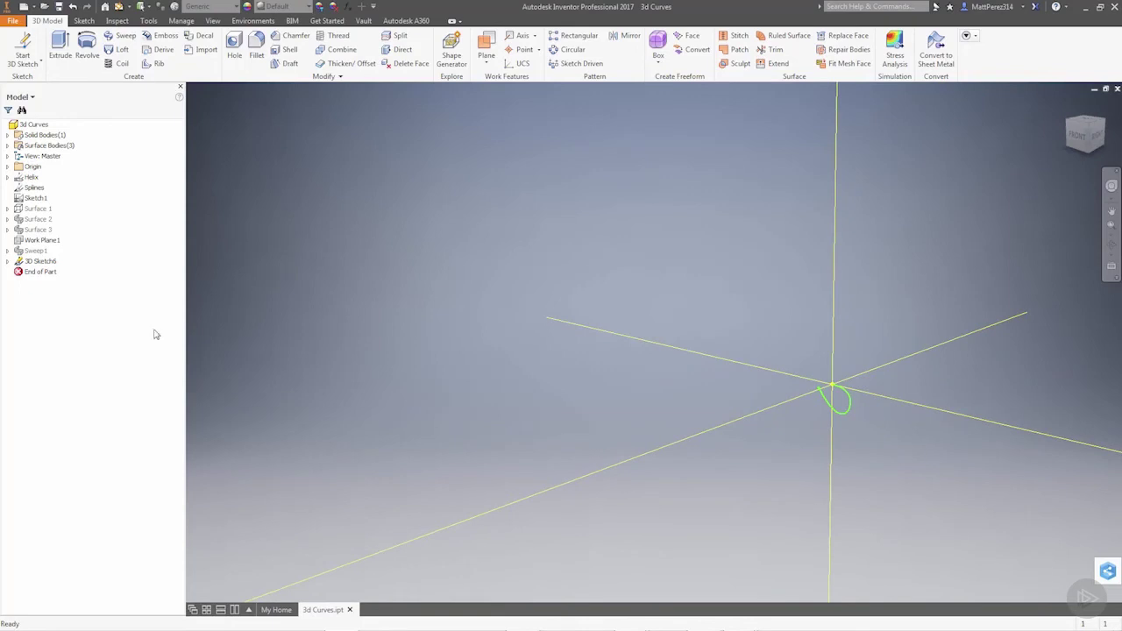
Step: Rename the new 3D sketch as Eq Curve and turn off its visibility
{"action": "left_click", "coordinate": [50, 262]}
{"action": "left_click", "coordinate": [53, 263]}
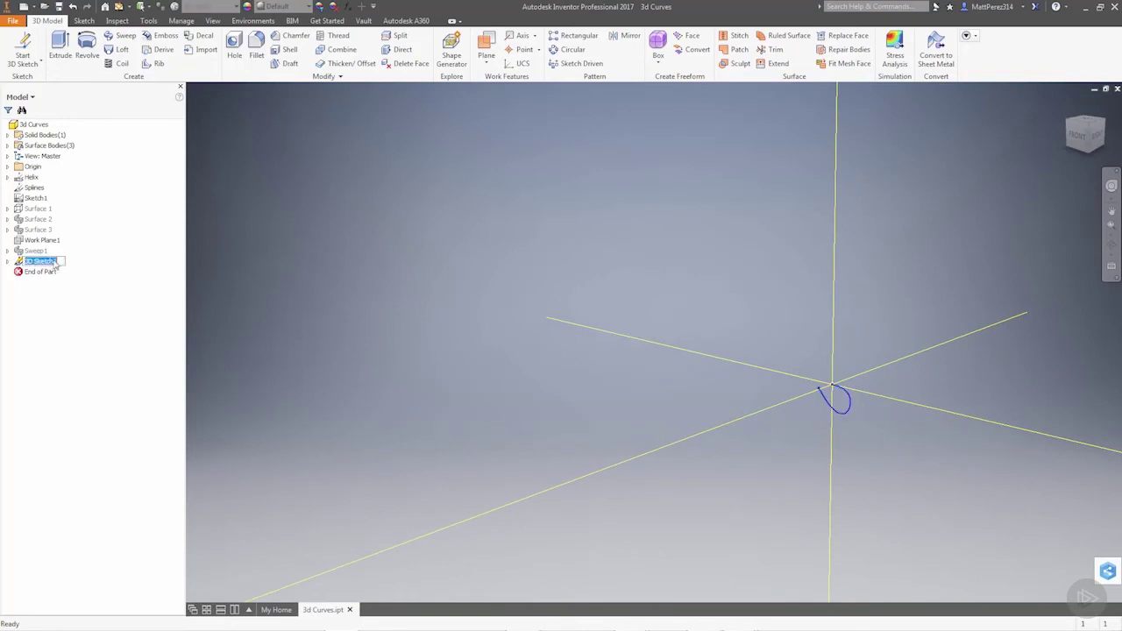
{"action": "type", "text": "Eq Curve"}
{"action": "key", "text": "Return"}
{"action": "right_click", "coordinate": [52, 263]}
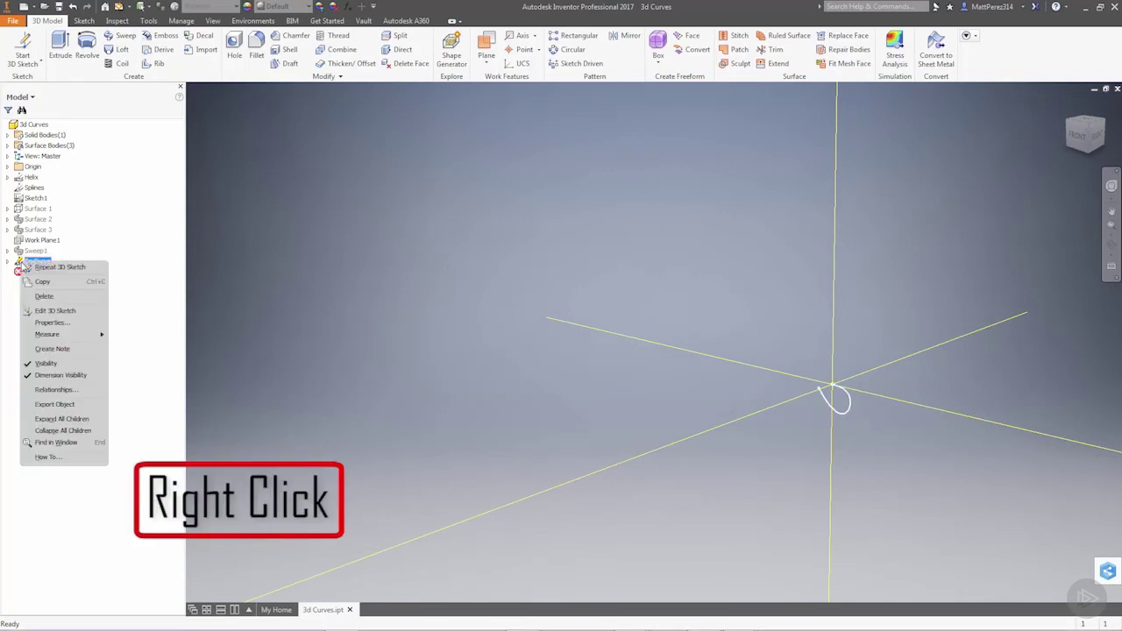
{"action": "left_click", "coordinate": [48, 363]}
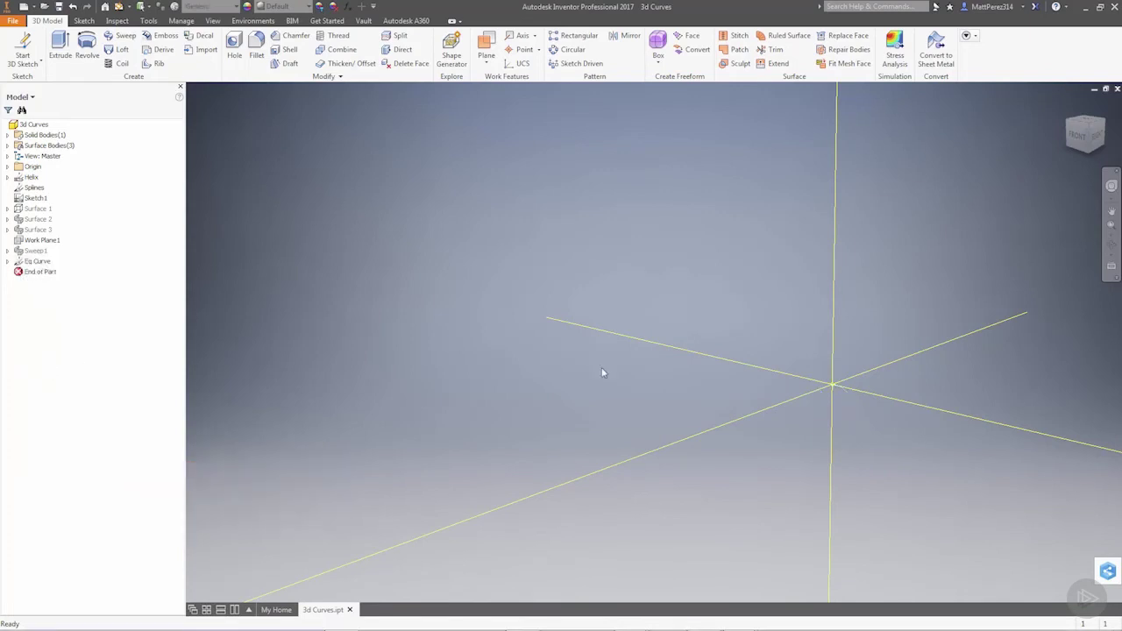
Step: Turn on the visibility of the surface body Srf1
{"action": "scroll", "coordinate": [569, 378], "scroll_direction": "up", "scroll_amount": 2}
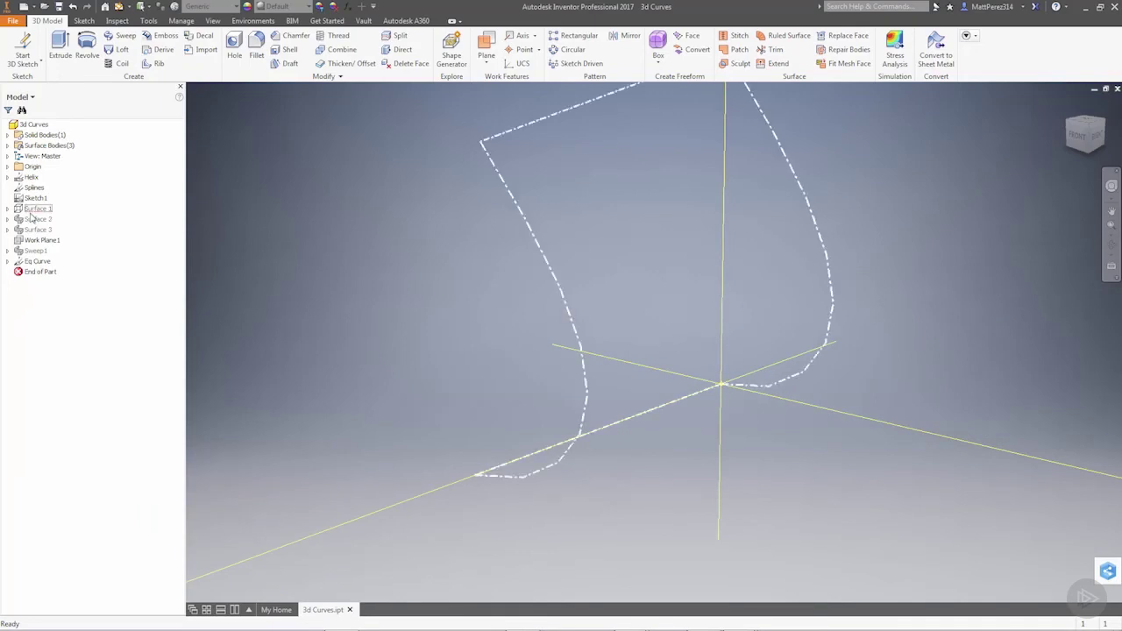
{"action": "left_click", "coordinate": [8, 146]}
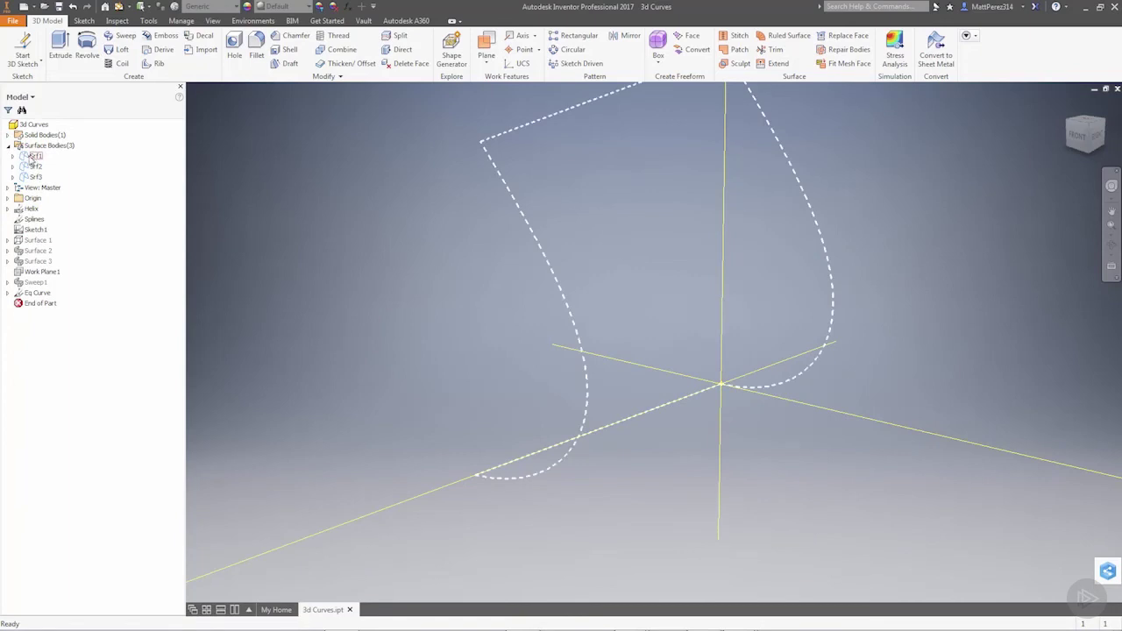
{"action": "right_click", "coordinate": [32, 156]}
{"action": "left_click", "coordinate": [49, 207]}
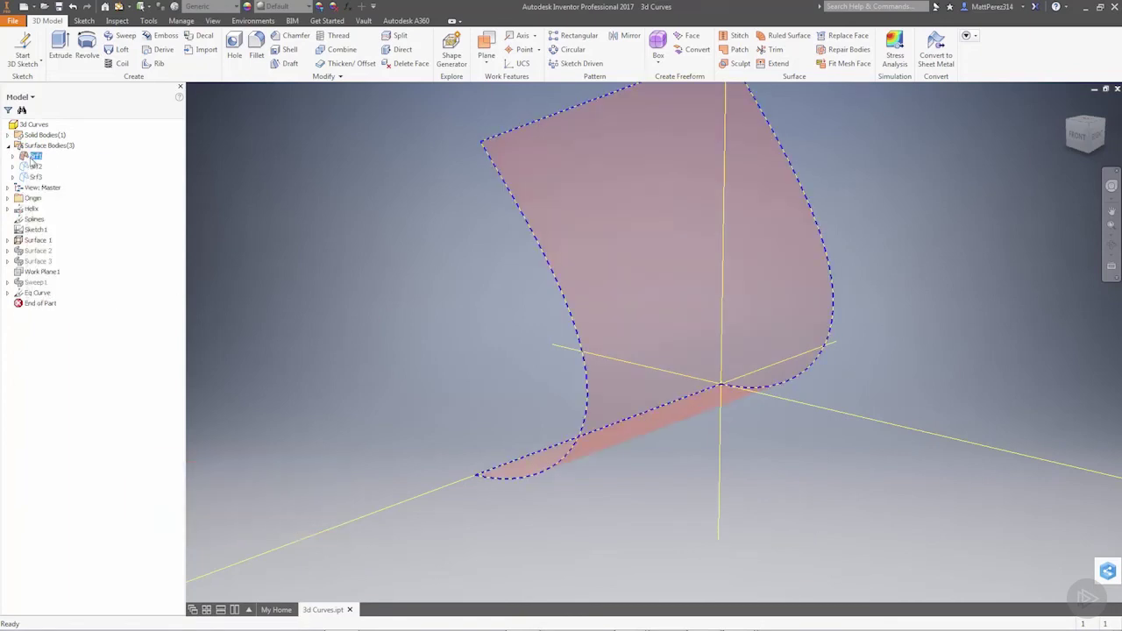
{"action": "right_click", "coordinate": [35, 166]}
{"action": "left_click", "coordinate": [55, 217]}
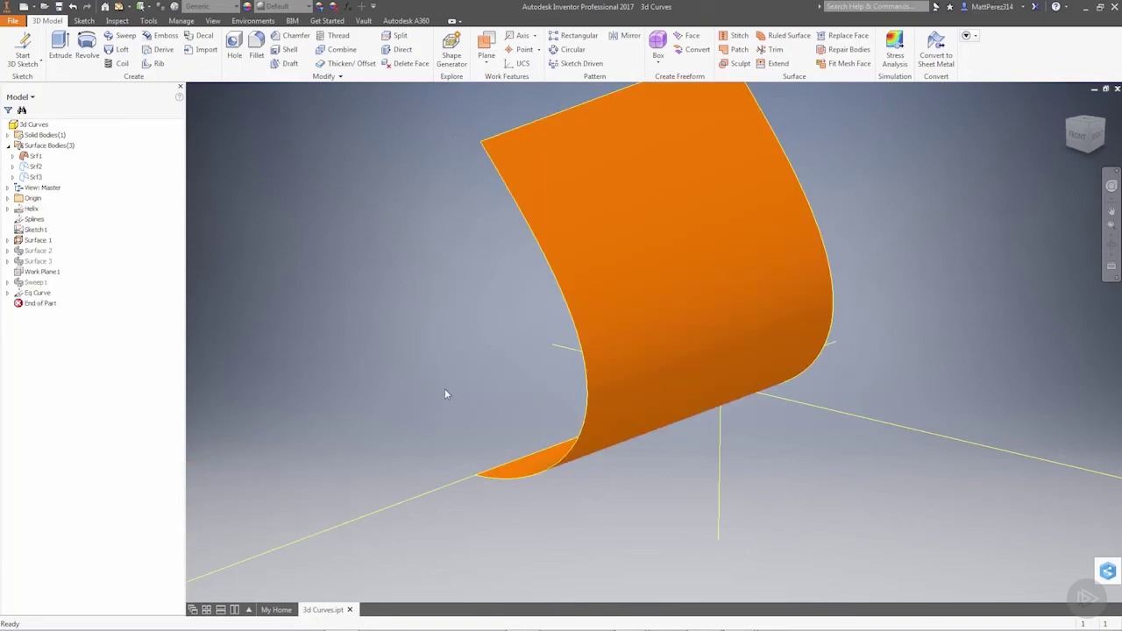
{"action": "middle_click_drag", "start_coordinate": [446, 389], "coordinate": [546, 406]}
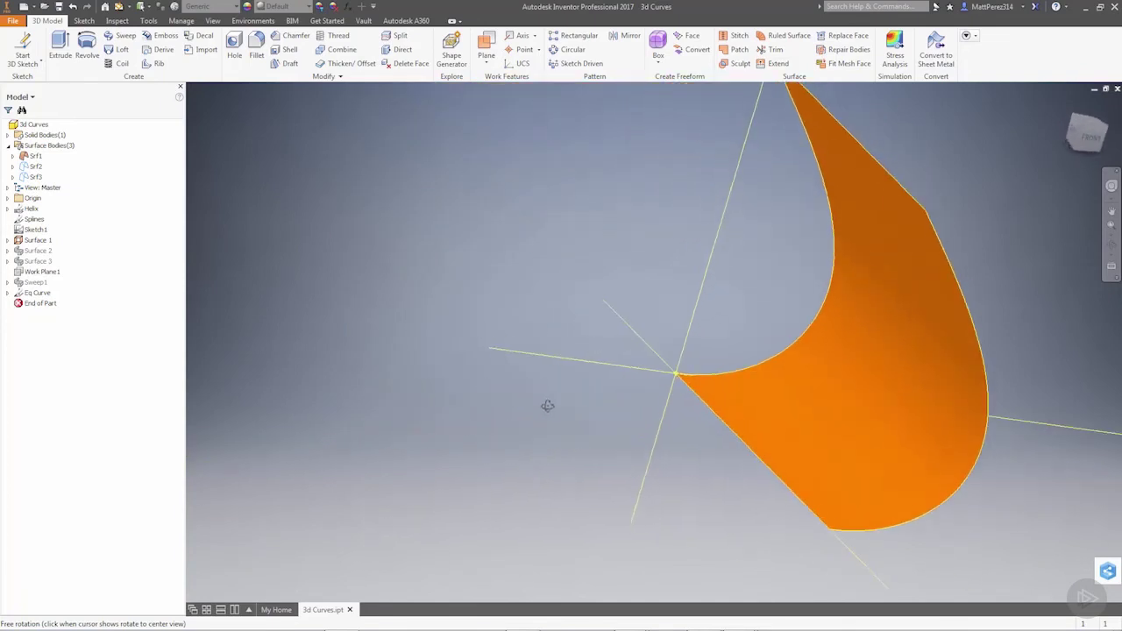
Step: Start a new 2D sketch on the origin YZ Plane
{"action": "left_click", "coordinate": [8, 198]}
{"action": "left_click", "coordinate": [40, 209]}
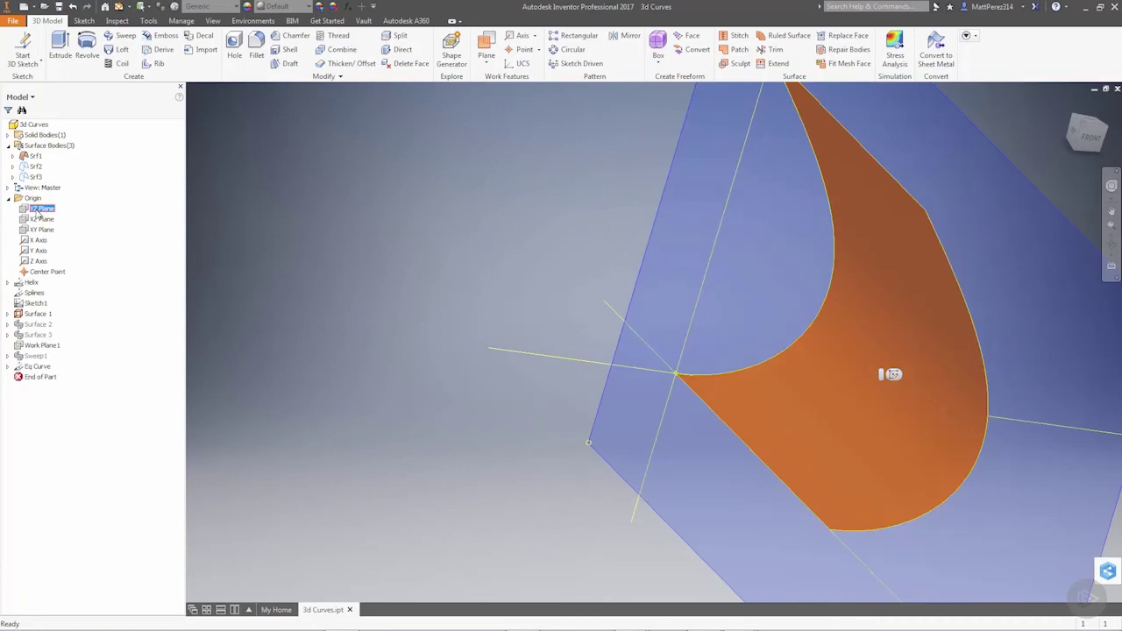
{"action": "scroll", "coordinate": [250, 280], "scroll_direction": "up", "scroll_amount": 4}
{"action": "mouse_move", "coordinate": [353, 311]}
{"action": "middle_mouse_down", "text": "shift"}
{"action": "mouse_move", "coordinate": [288, 291]}
{"action": "mouse_move", "coordinate": [372, 308]}
{"action": "middle_mouse_up", "text": "shift"}
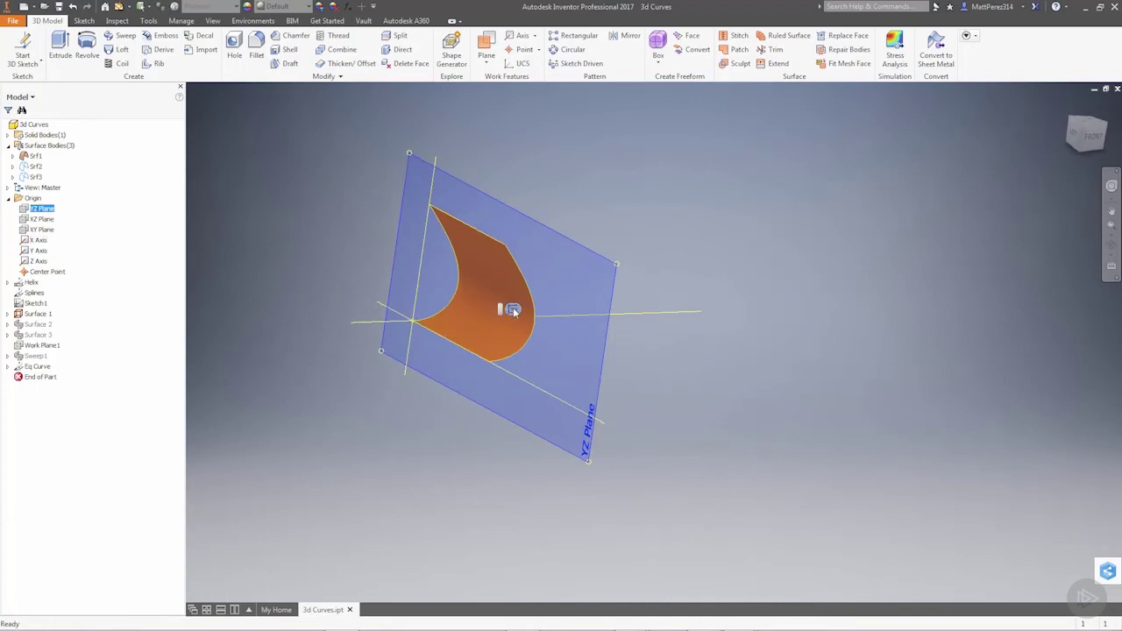
{"action": "left_click", "coordinate": [511, 308]}
{"action": "scroll", "coordinate": [849, 268], "scroll_direction": "up", "scroll_amount": 3}
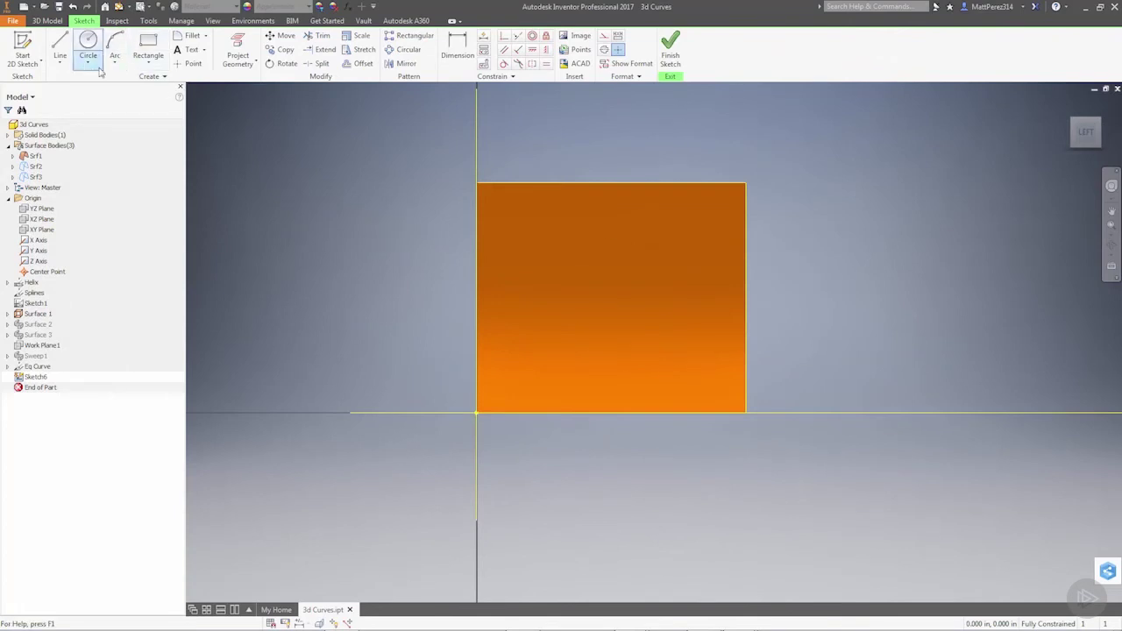
Step: Sketch an open C-shaped control vertex spline with five vertices within the outline of the curved surface
{"action": "left_click", "coordinate": [60, 64]}
{"action": "left_click", "coordinate": [79, 103]}
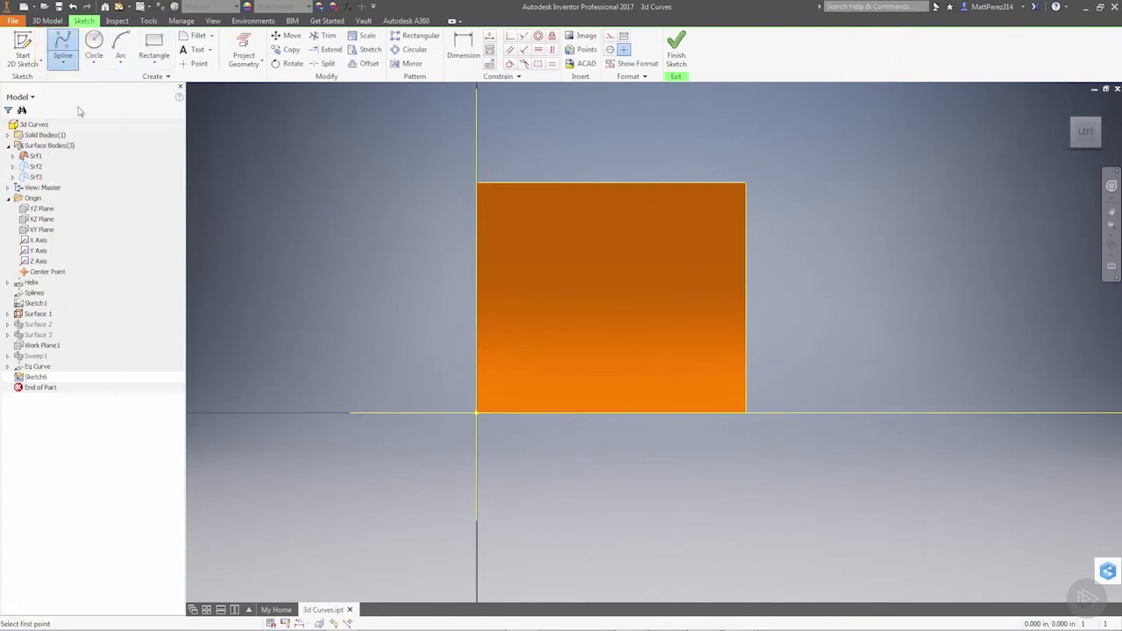
{"action": "left_click", "coordinate": [515, 231]}
{"action": "left_click", "coordinate": [669, 241]}
{"action": "left_click", "coordinate": [697, 337]}
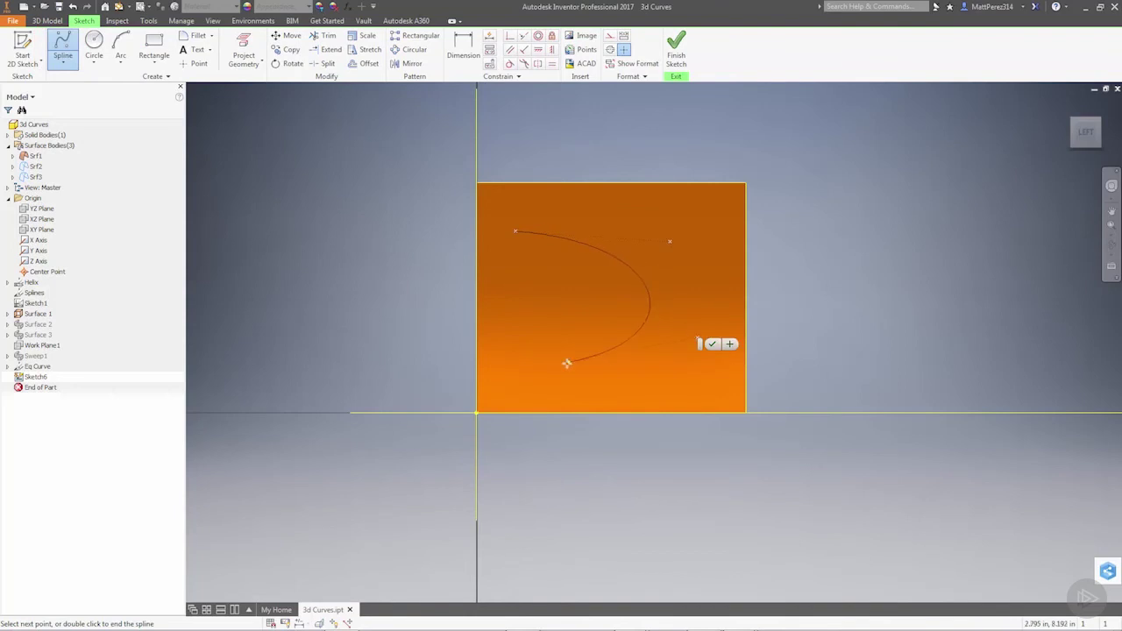
{"action": "left_click", "coordinate": [551, 371]}
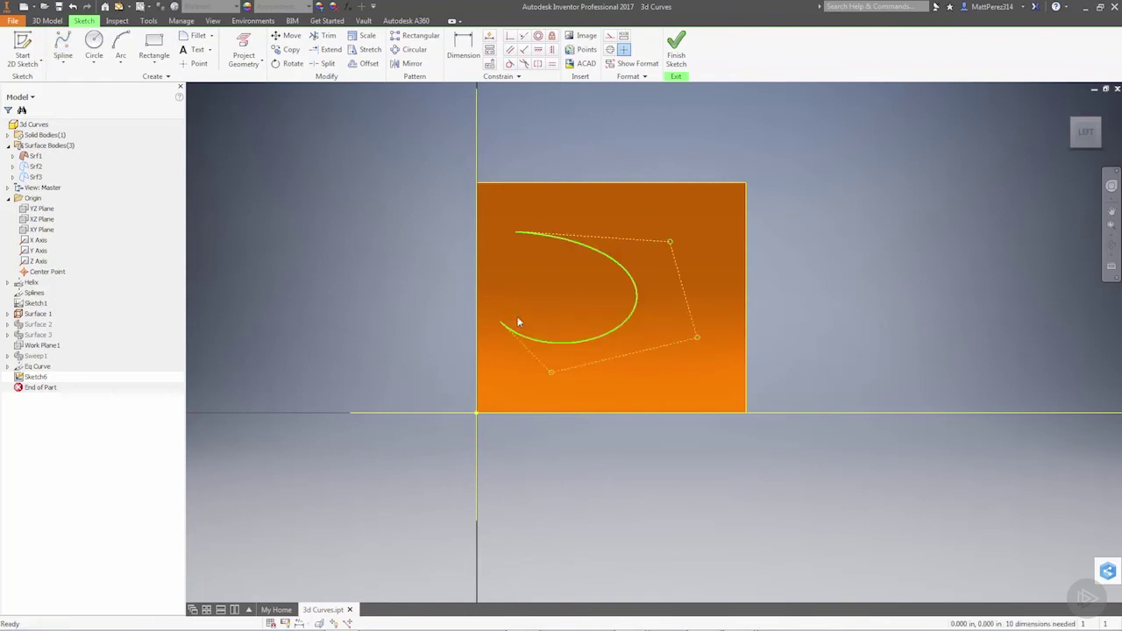
Step: Reshape the spline by moving its three middle control vertices outward toward the surface's edges
{"action": "left_click_drag", "start_coordinate": [671, 241], "coordinate": [716, 211]}
{"action": "left_click_drag", "start_coordinate": [699, 339], "coordinate": [732, 370]}
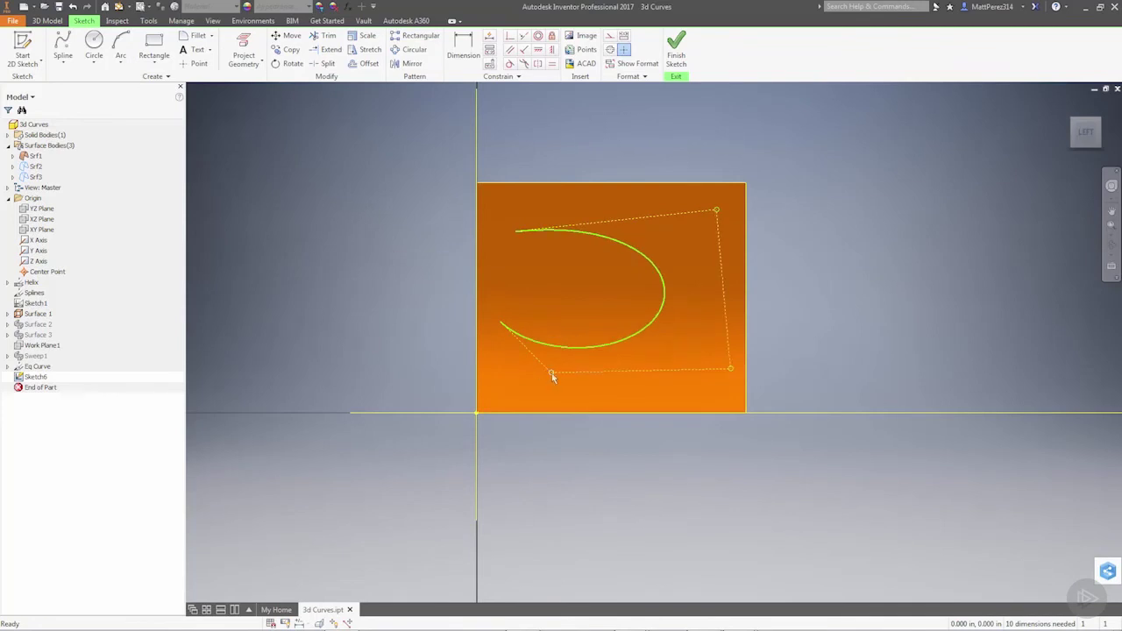
{"action": "left_click_drag", "start_coordinate": [552, 377], "coordinate": [594, 403]}
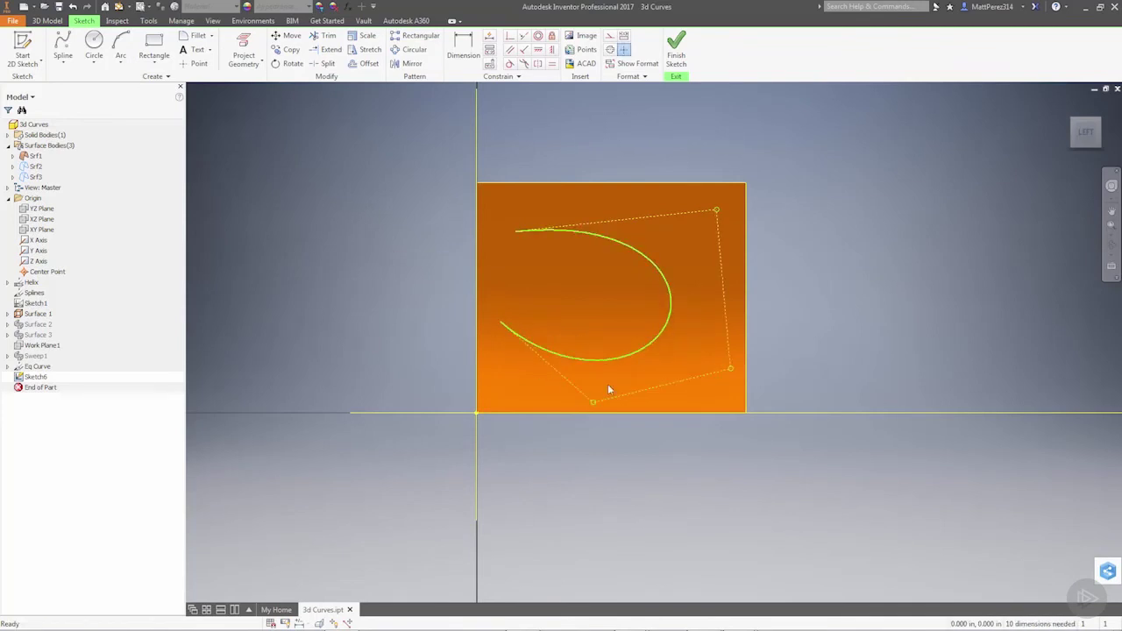
Step: Finish the 2D spline sketch and start a new 3D sketch
{"action": "left_click", "coordinate": [676, 51]}
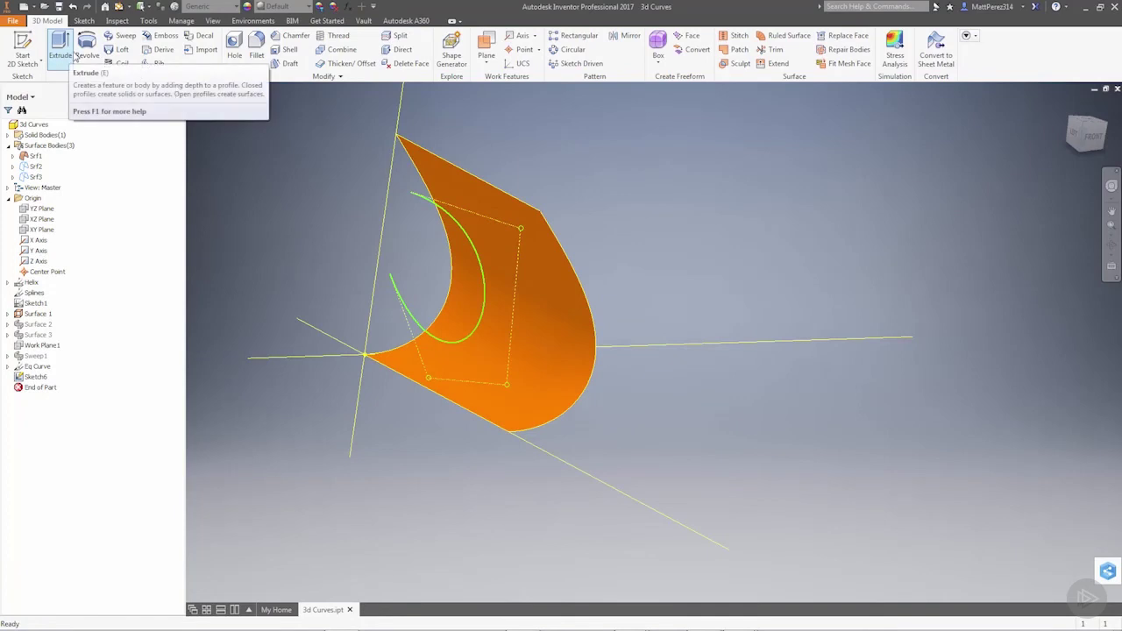
{"action": "left_click", "coordinate": [26, 63]}
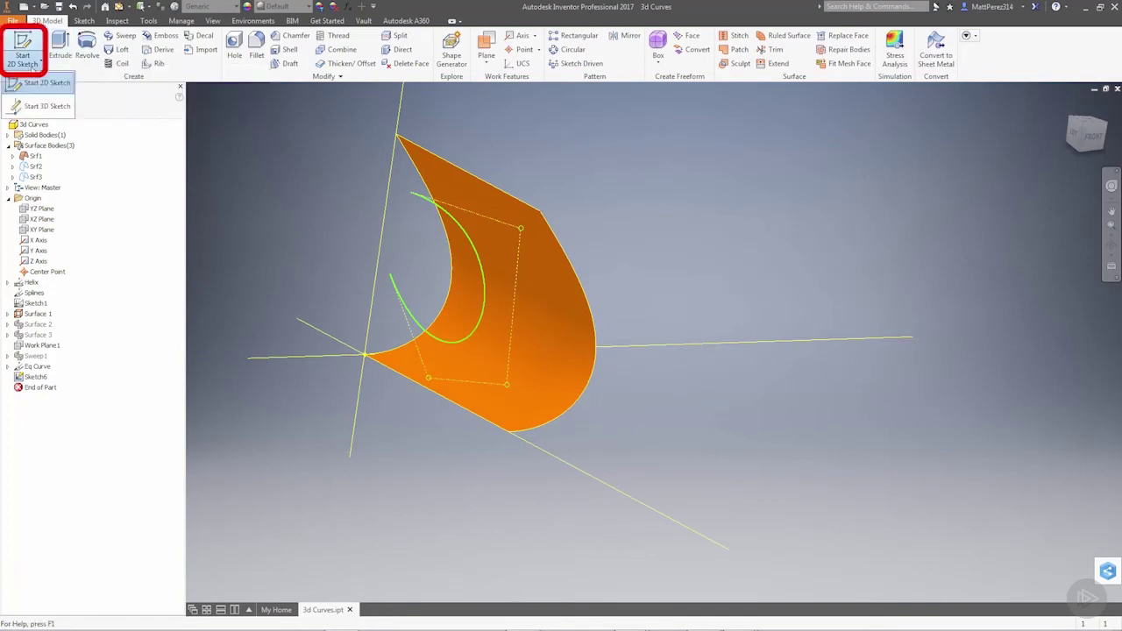
{"action": "left_click", "coordinate": [35, 107]}
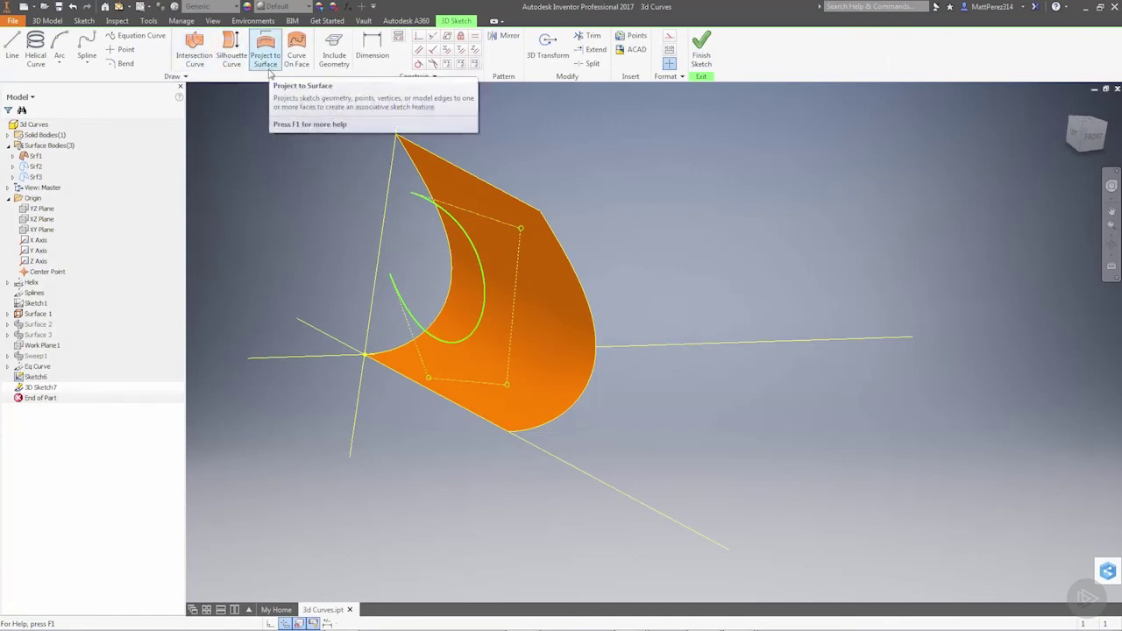
{"action": "left_click", "coordinate": [453, 217]}
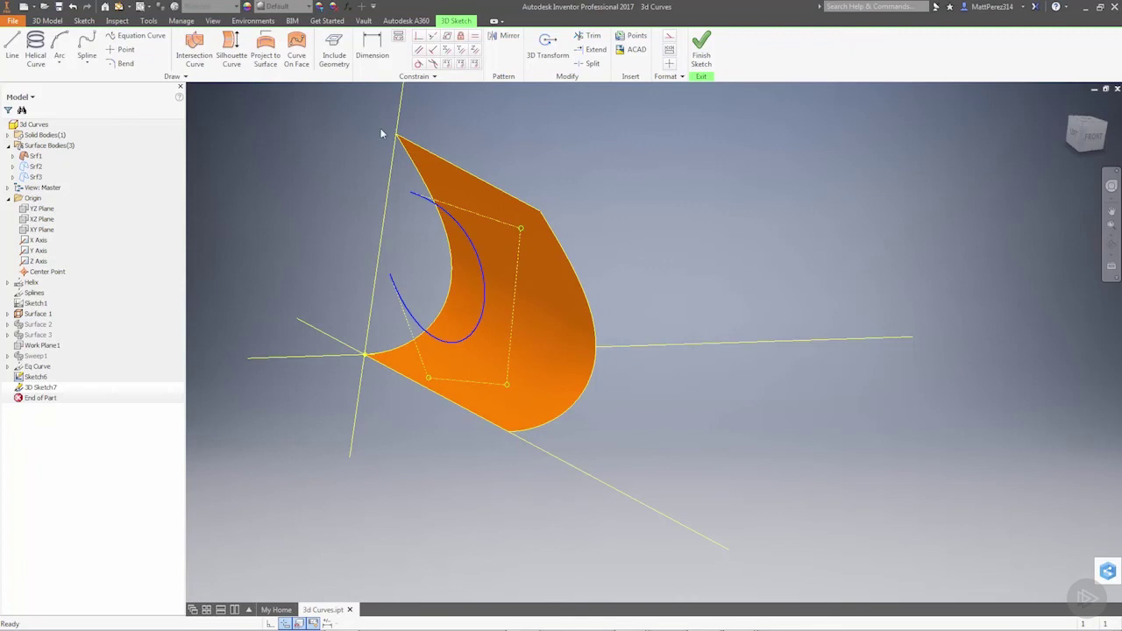
{"action": "left_click", "coordinate": [265, 54]}
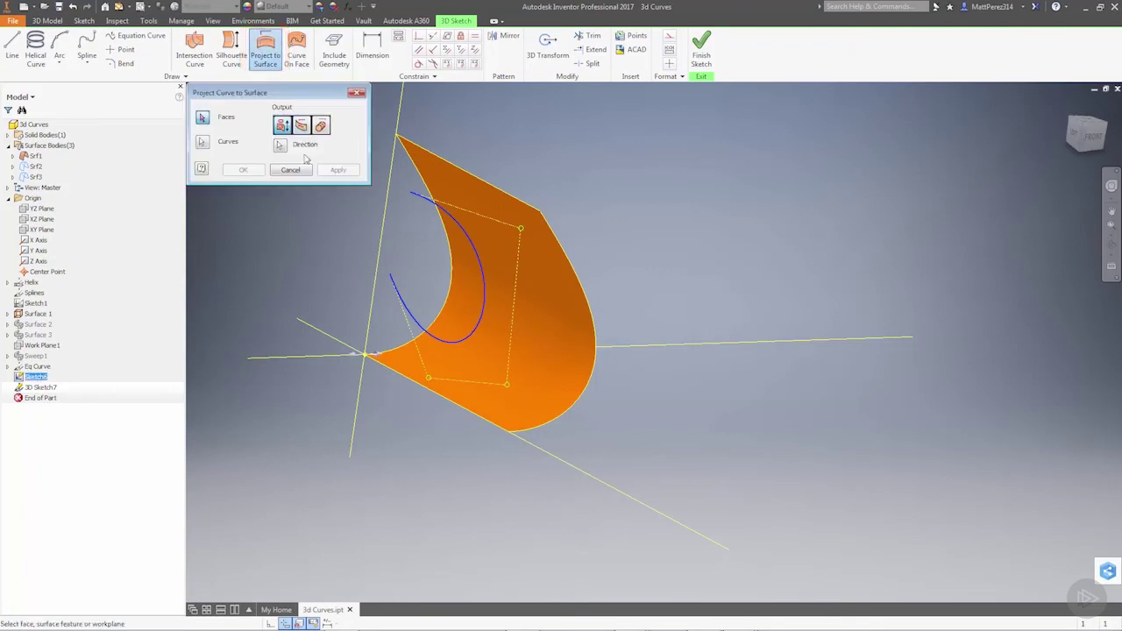
{"action": "left_click", "coordinate": [525, 260]}
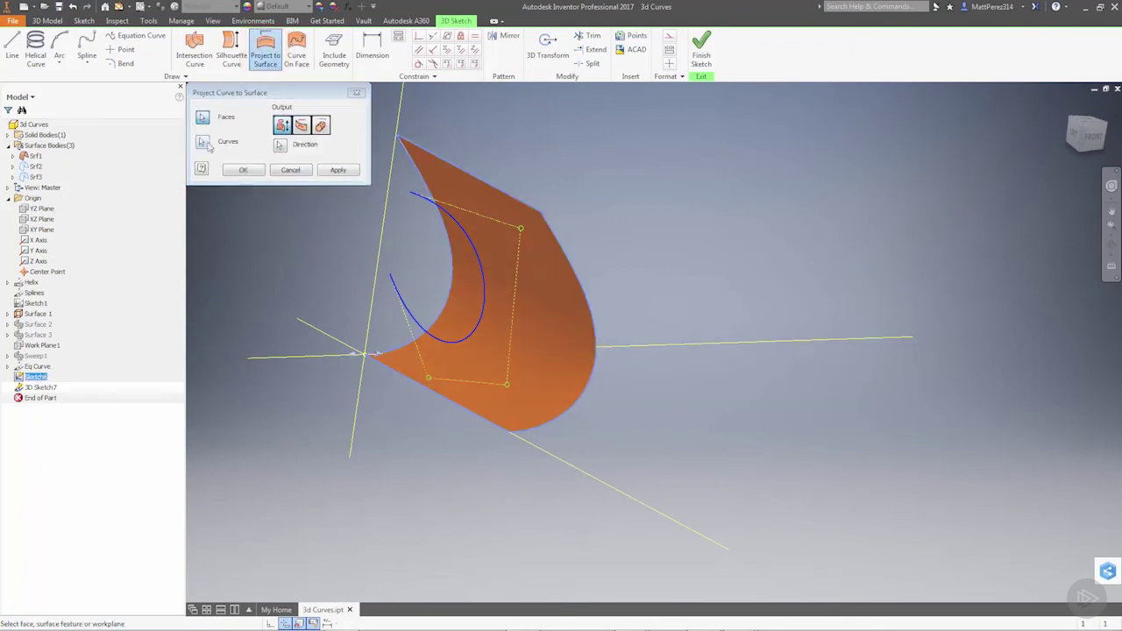
{"action": "left_click", "coordinate": [204, 143]}
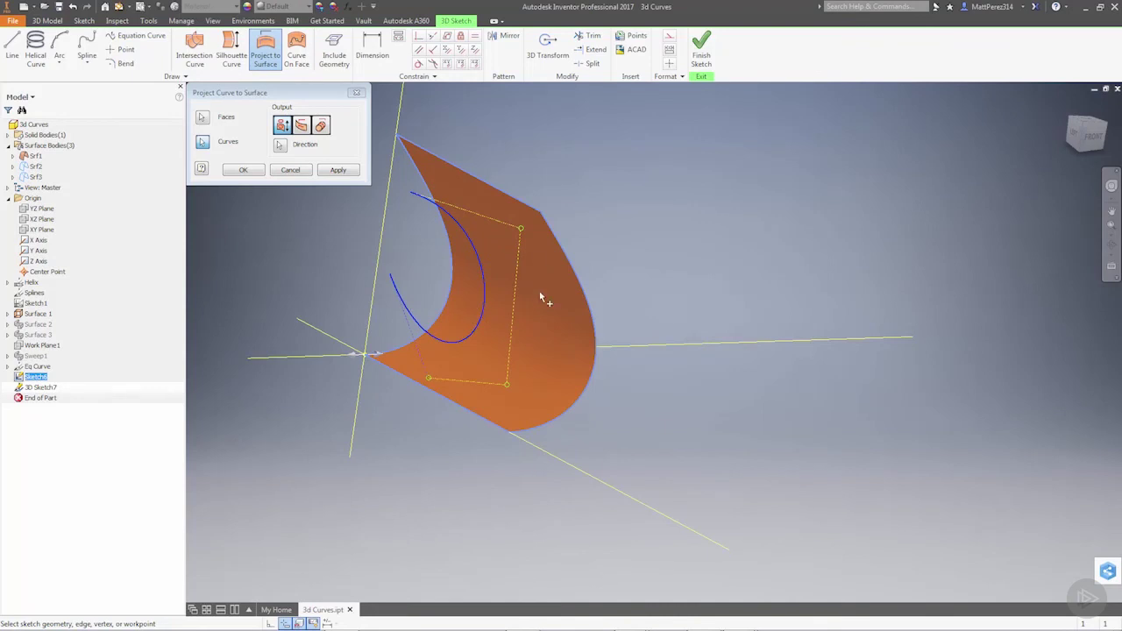
{"action": "left_click", "coordinate": [291, 171]}
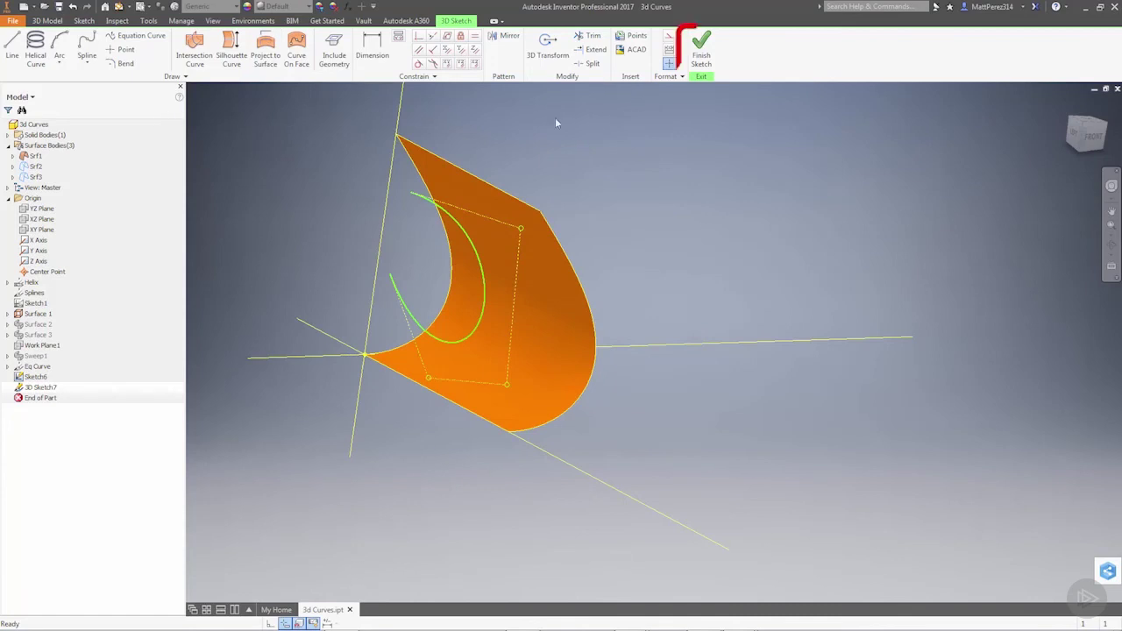
Step: Finish the empty 3D sketch and open the 2D spline sketch, Sketch6, for editing
{"action": "left_click", "coordinate": [701, 48]}
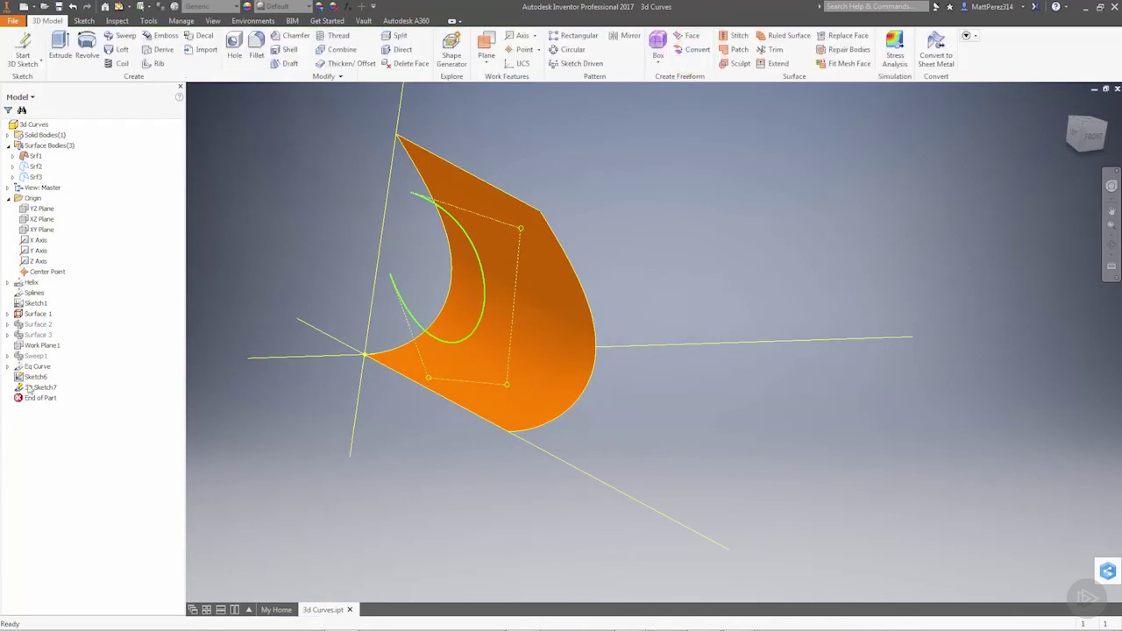
{"action": "left_click", "coordinate": [33, 377]}
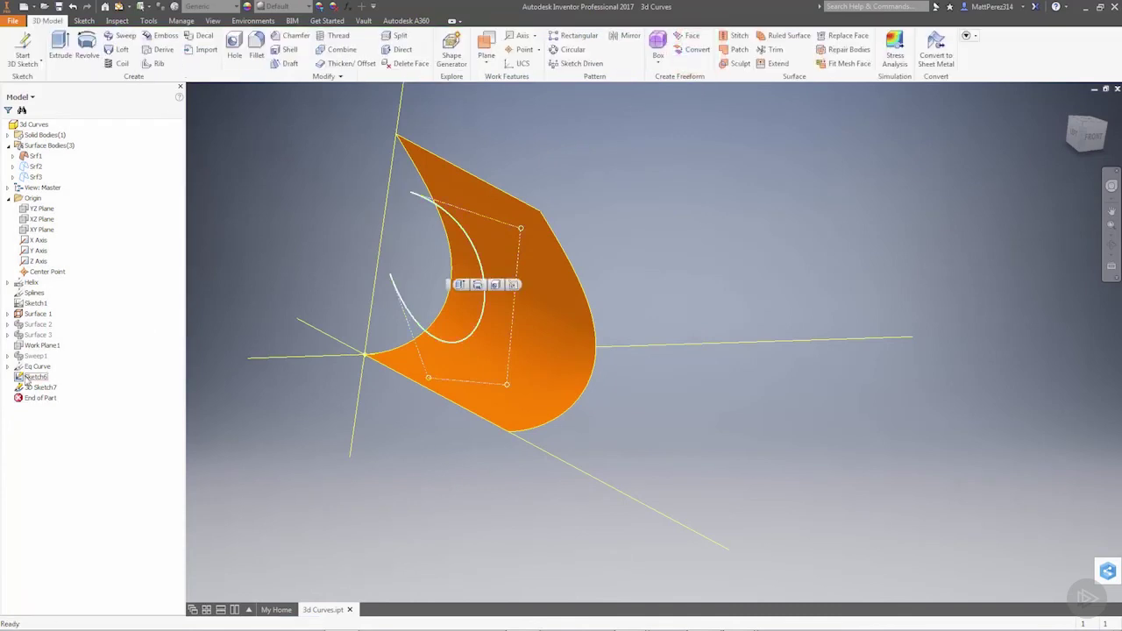
{"action": "left_click", "coordinate": [514, 285]}
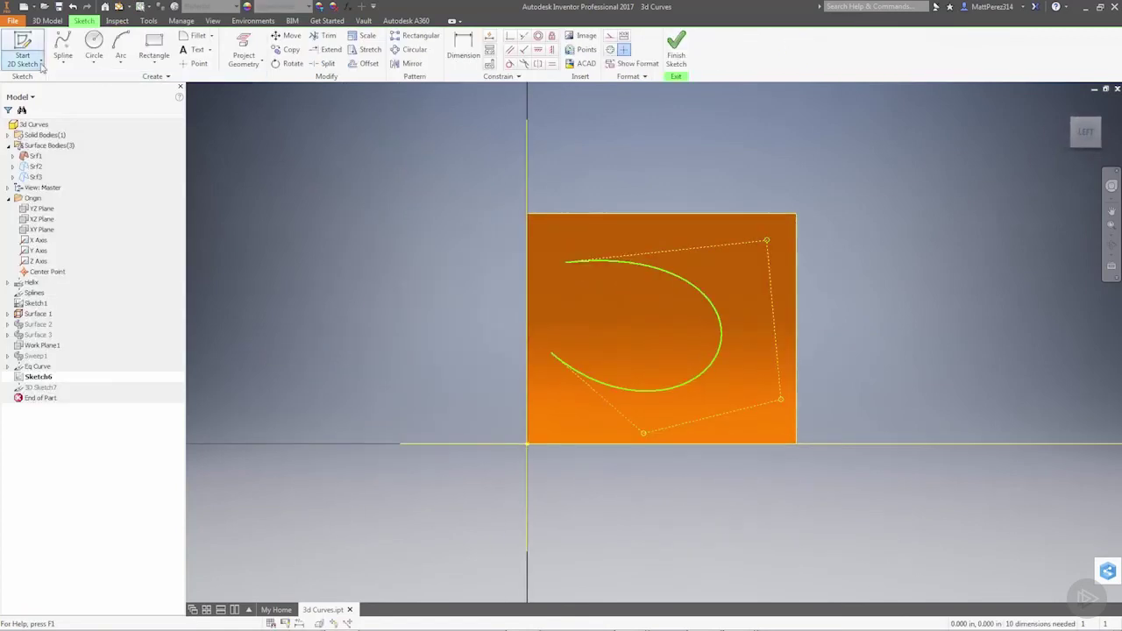
{"action": "left_click", "coordinate": [42, 68]}
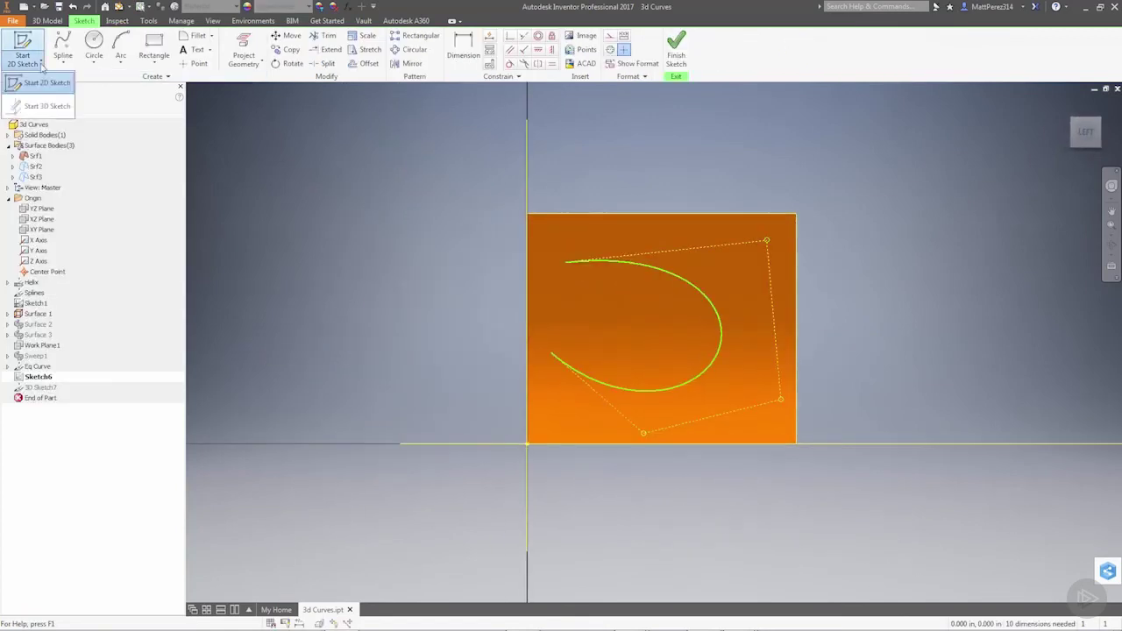
Step: Project the spline onto the curved surface face with Project to 3D Sketch and finish the 2D sketch
{"action": "left_click", "coordinate": [257, 64]}
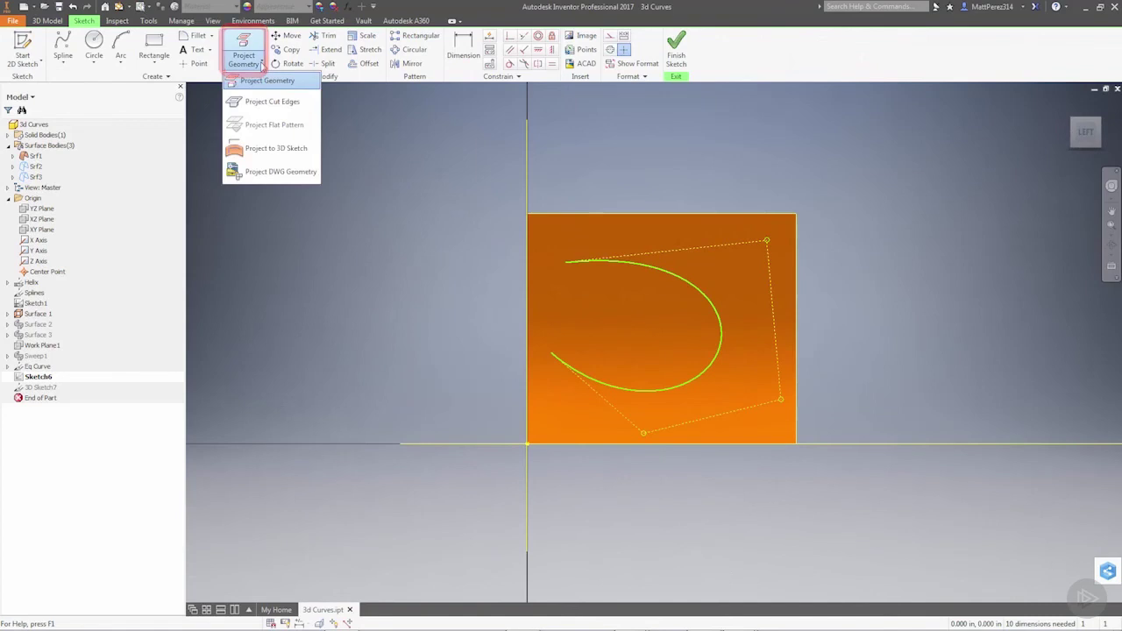
{"action": "left_click", "coordinate": [264, 154]}
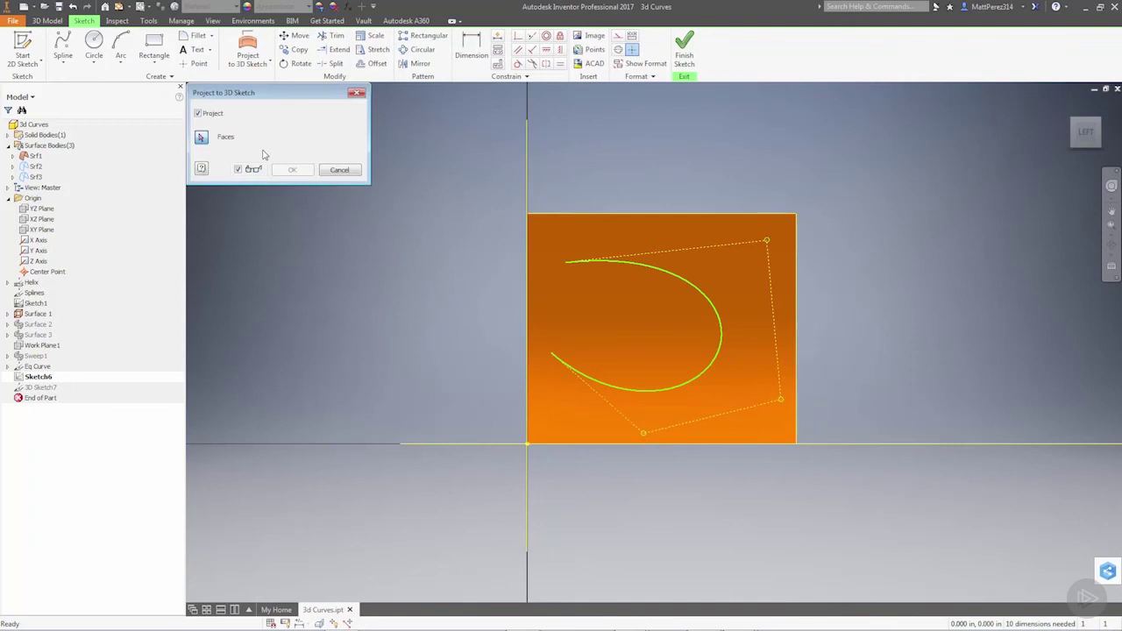
{"action": "left_click", "coordinate": [709, 298]}
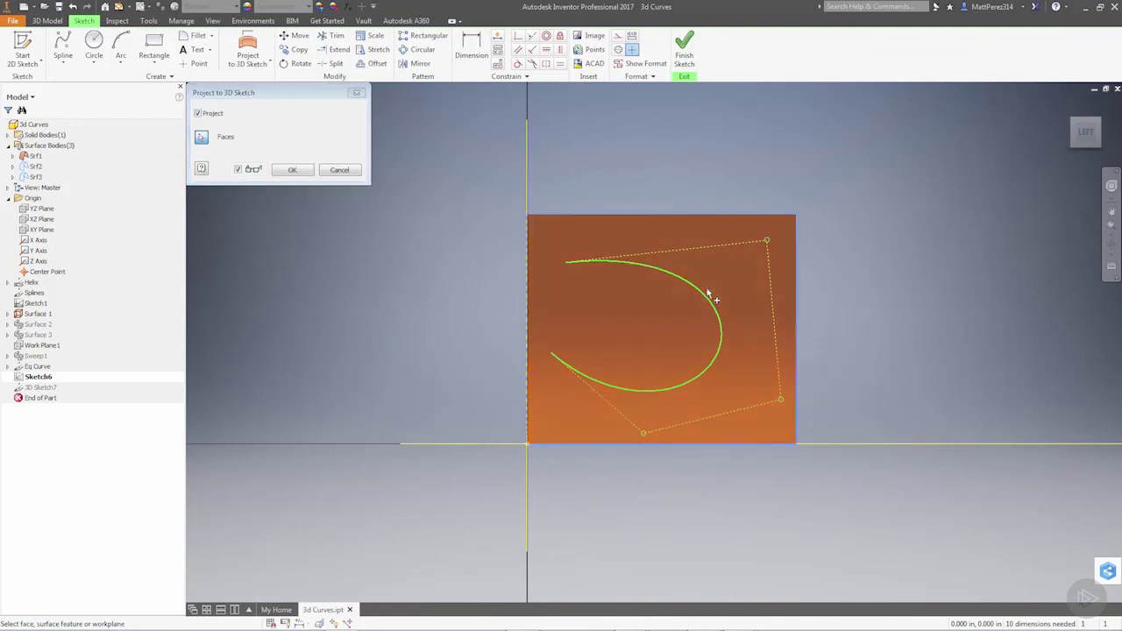
{"action": "middle_click_drag", "start_coordinate": [697, 346], "coordinate": [651, 313]}
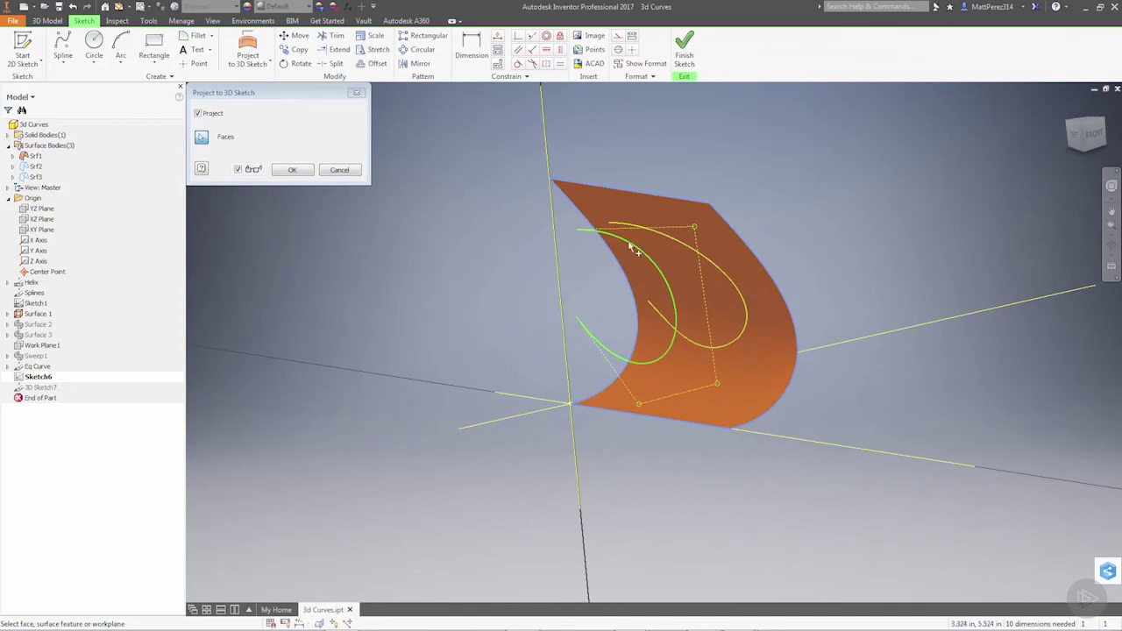
{"action": "left_click", "coordinate": [308, 170]}
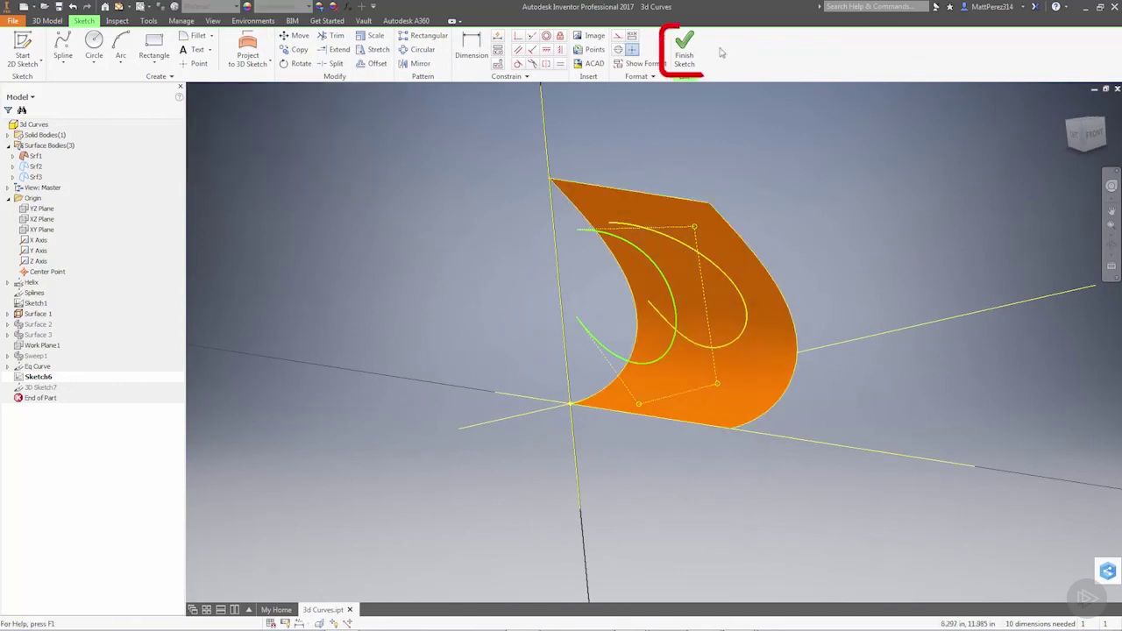
{"action": "left_click", "coordinate": [685, 50]}
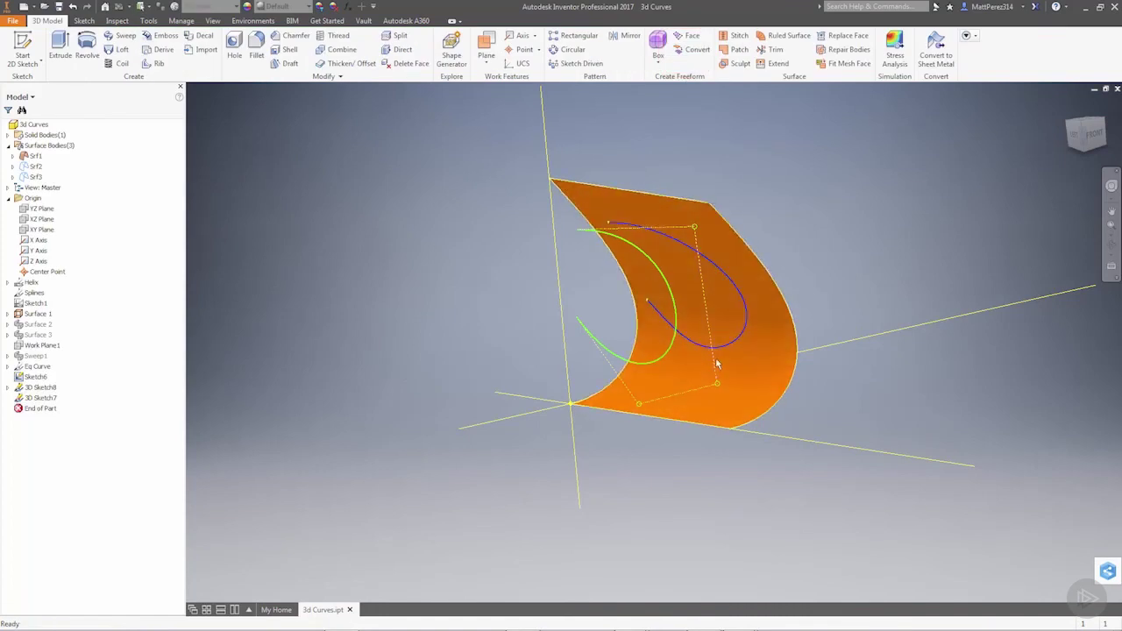
{"action": "mouse_move", "coordinate": [717, 364]}
{"action": "middle_mouse_down", "text": "shift"}
{"action": "mouse_move", "coordinate": [571, 353]}
{"action": "mouse_move", "coordinate": [724, 363]}
{"action": "middle_mouse_up", "text": "shift"}
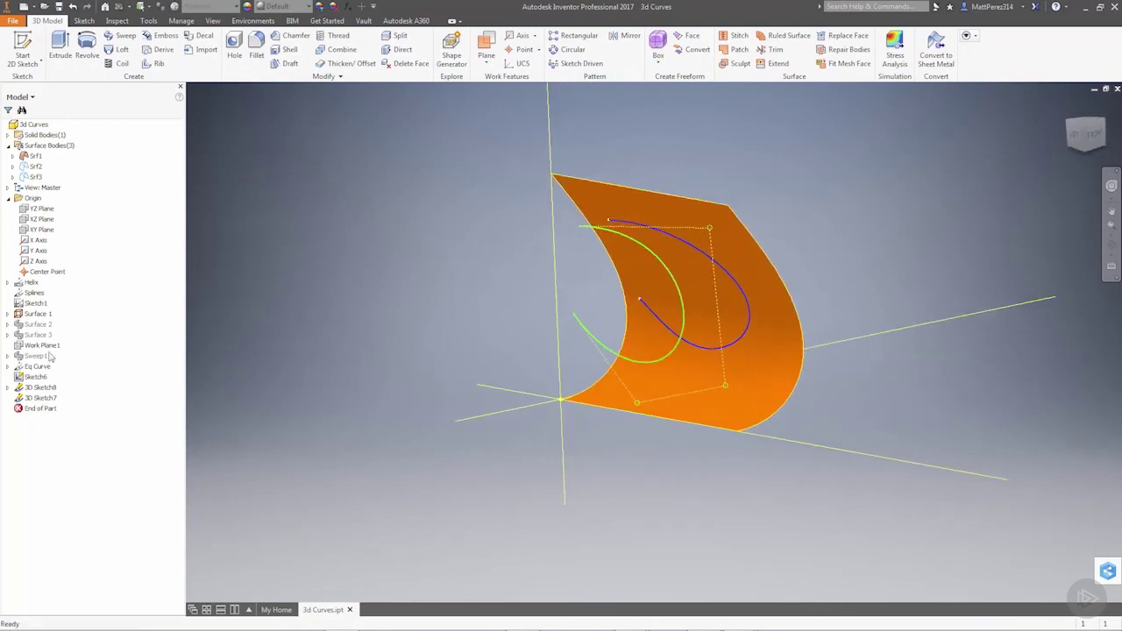
Step: Turn off the visibility of the empty 3D sketch, 3D Sketch7
{"action": "left_click", "coordinate": [41, 398]}
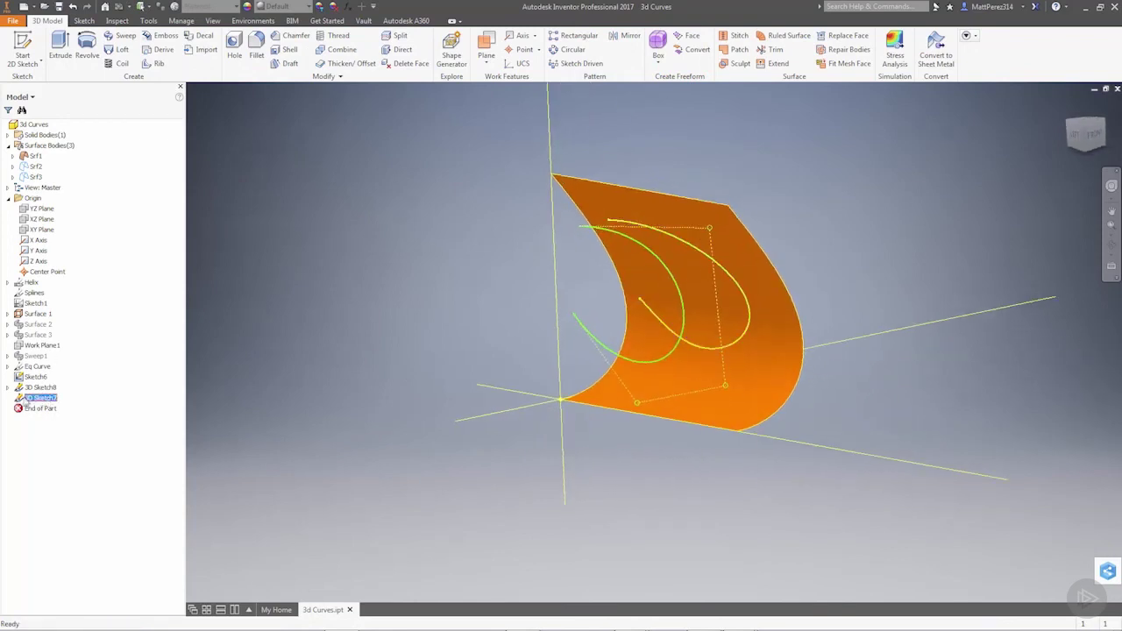
{"action": "left_click", "coordinate": [262, 394]}
{"action": "right_click", "coordinate": [40, 398]}
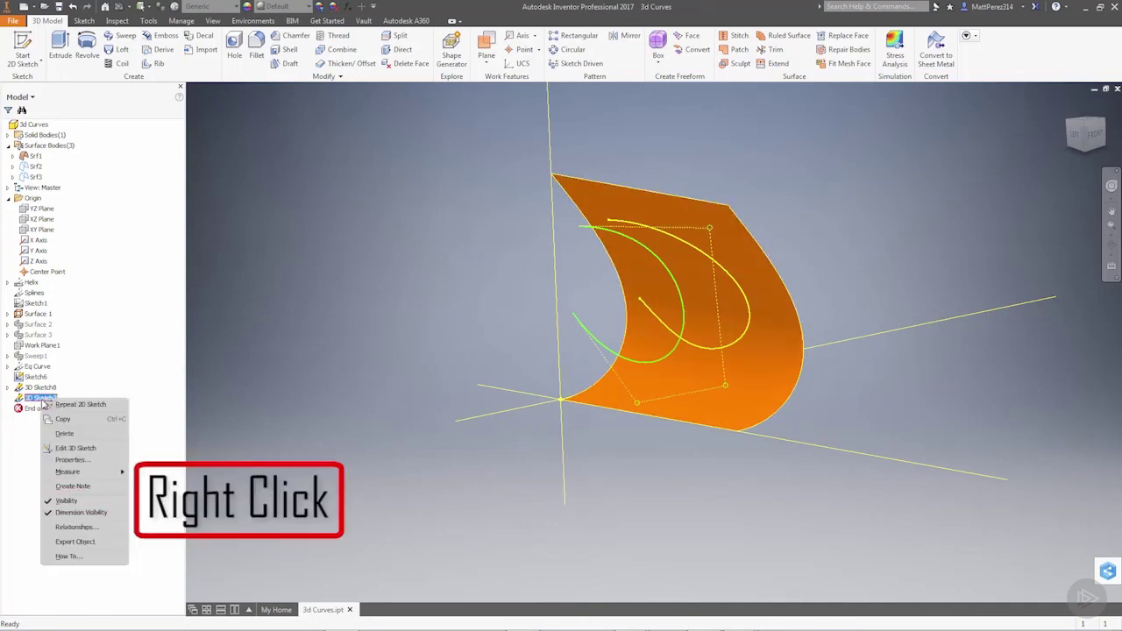
{"action": "left_click", "coordinate": [71, 501]}
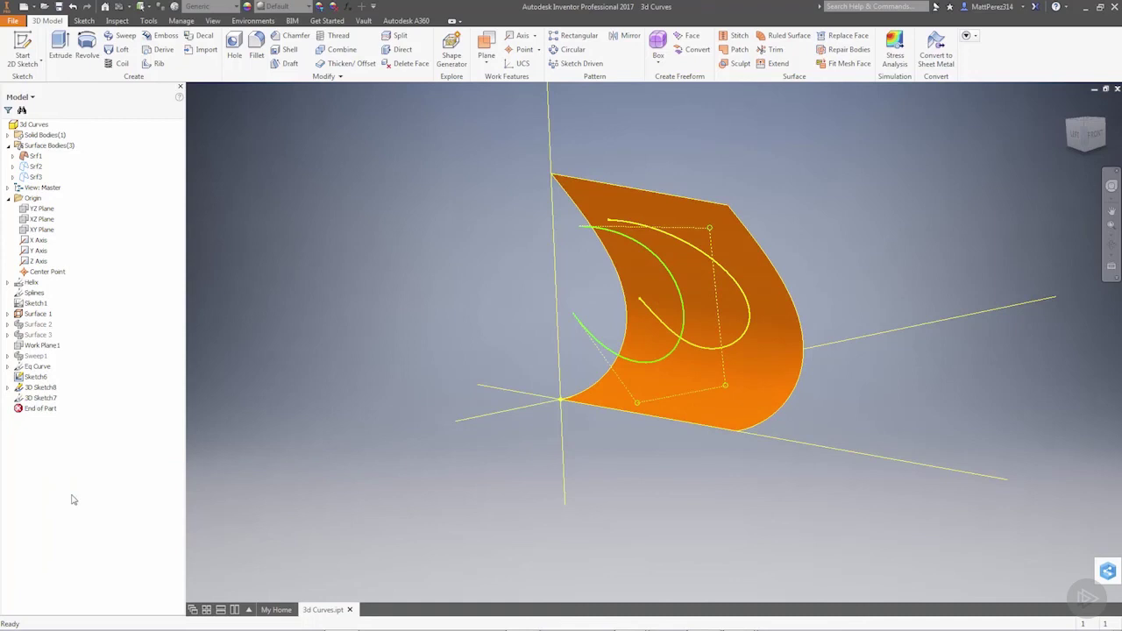
Step: Turn off the visibility of the 2D spline sketch, Sketch6, and of the projected curve sketch, 3D Sketch8
{"action": "right_click", "coordinate": [35, 377]}
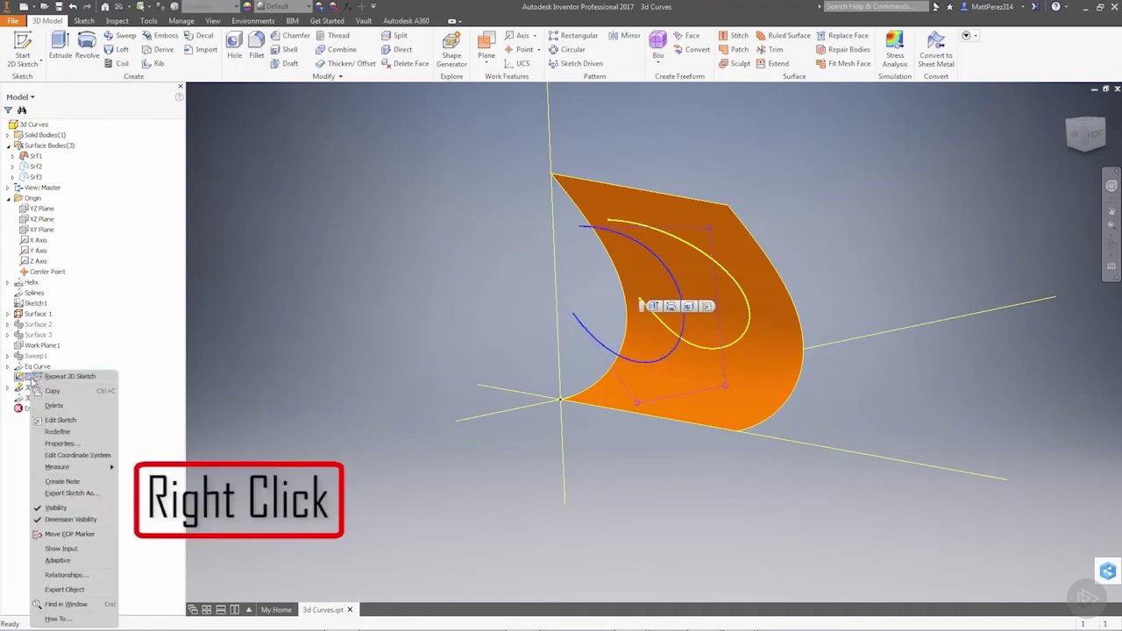
{"action": "left_click", "coordinate": [67, 503]}
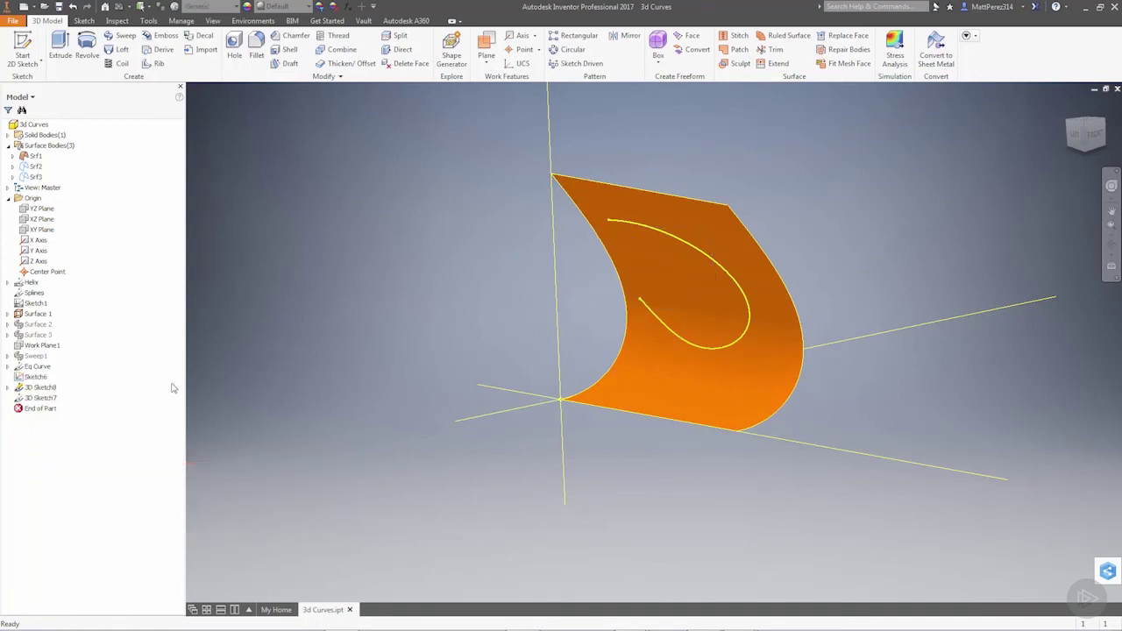
{"action": "left_click", "coordinate": [40, 388]}
{"action": "left_click", "coordinate": [701, 252]}
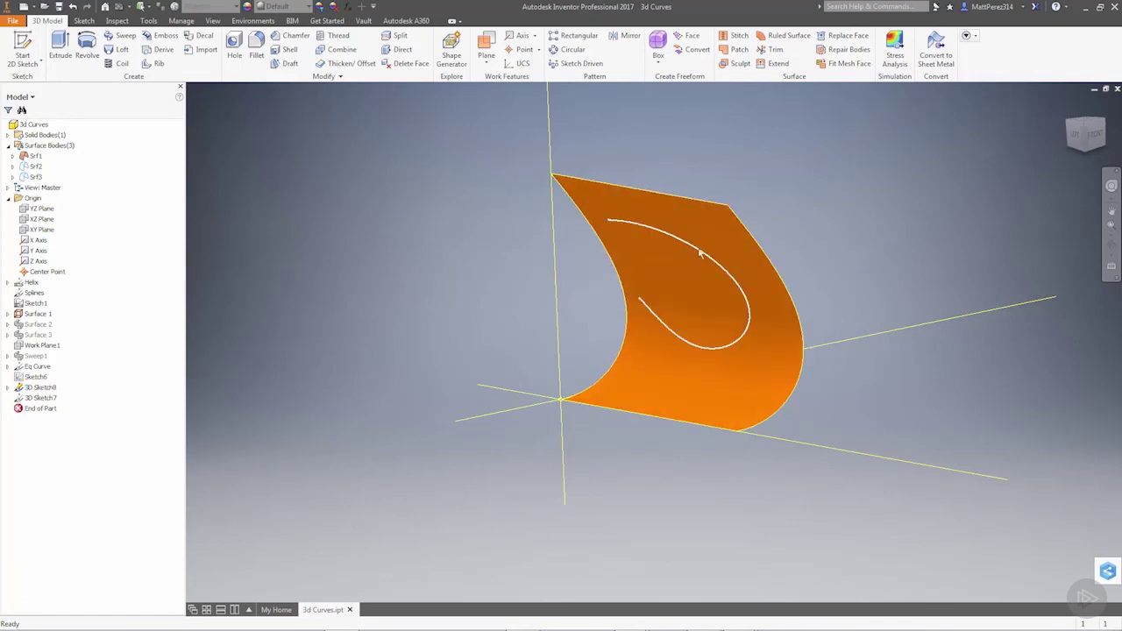
{"action": "left_click", "coordinate": [635, 304]}
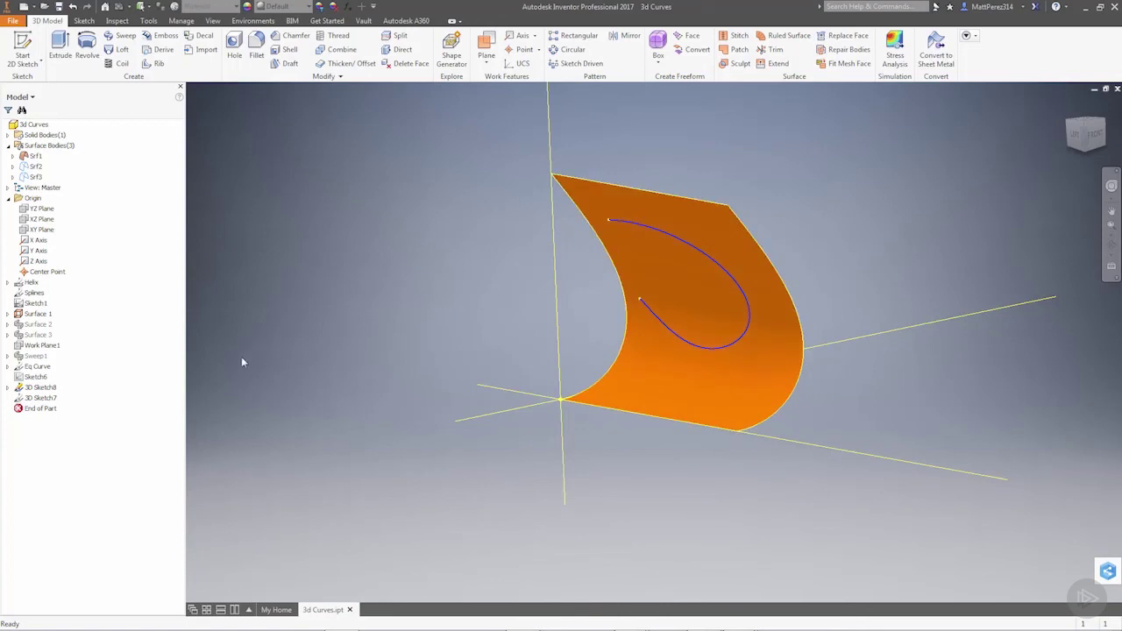
{"action": "right_click", "coordinate": [40, 391]}
{"action": "left_click", "coordinate": [58, 493]}
Step: Open 3D Sketch7 for editing and draw an open C-shaped control vertex spline with five points, viewed from the Left over the curved surface
{"action": "right_click", "coordinate": [35, 398]}
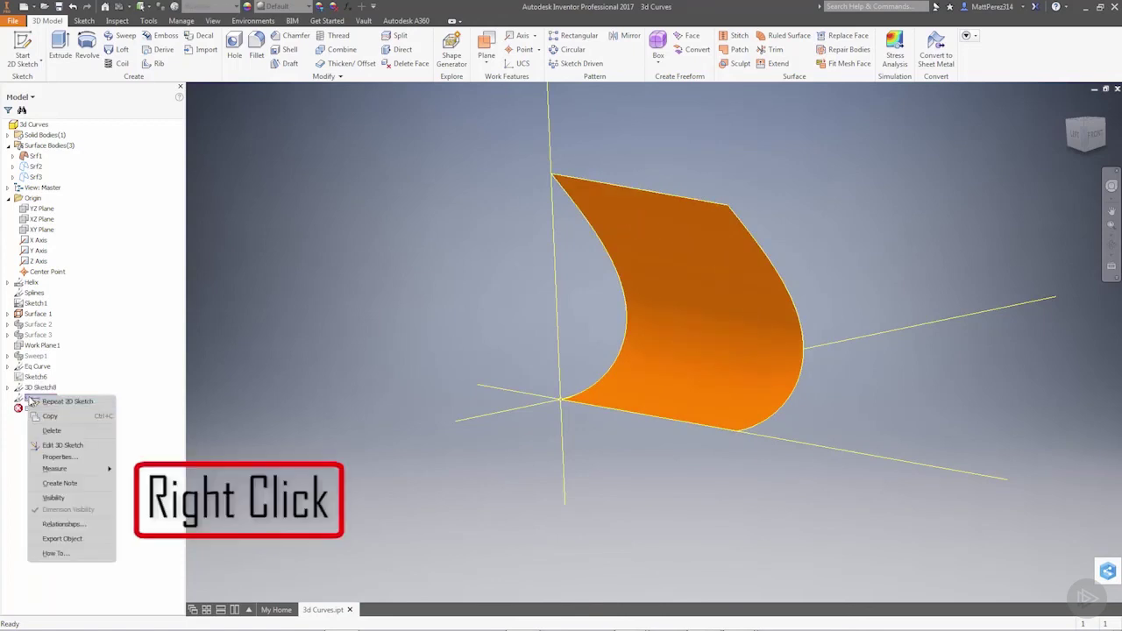
{"action": "left_click", "coordinate": [63, 445]}
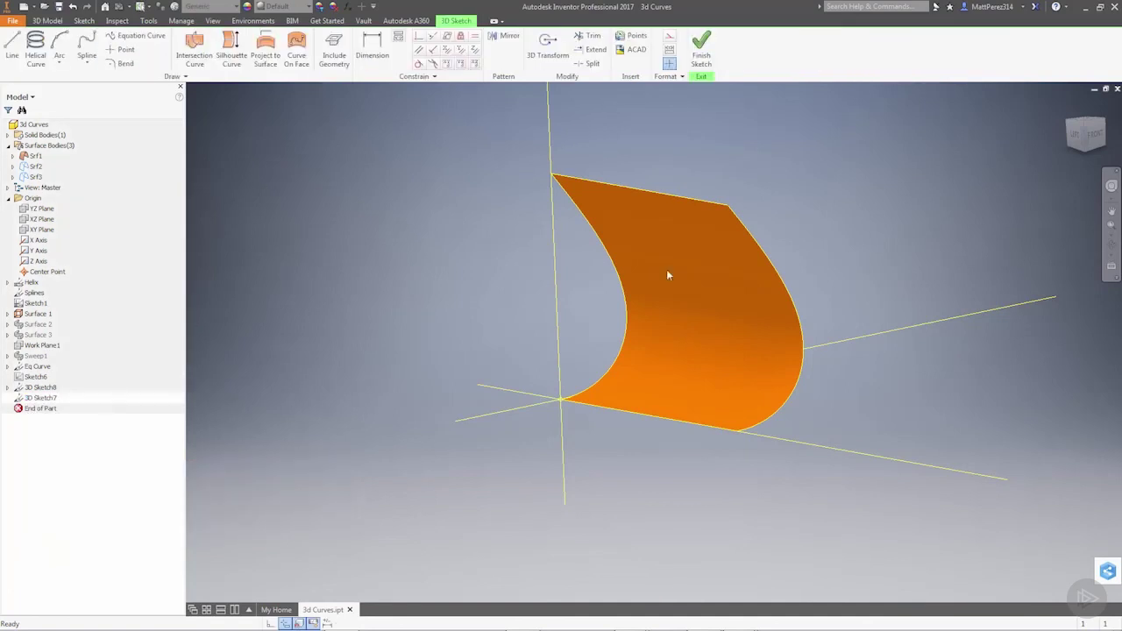
{"action": "left_click", "coordinate": [88, 66]}
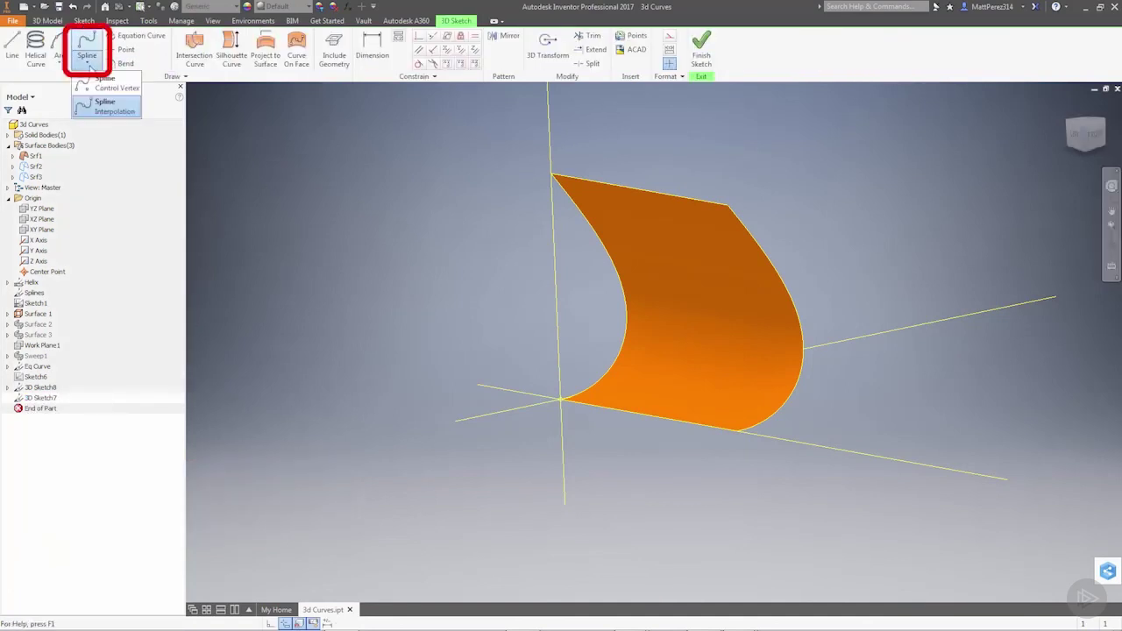
{"action": "left_click", "coordinate": [101, 105]}
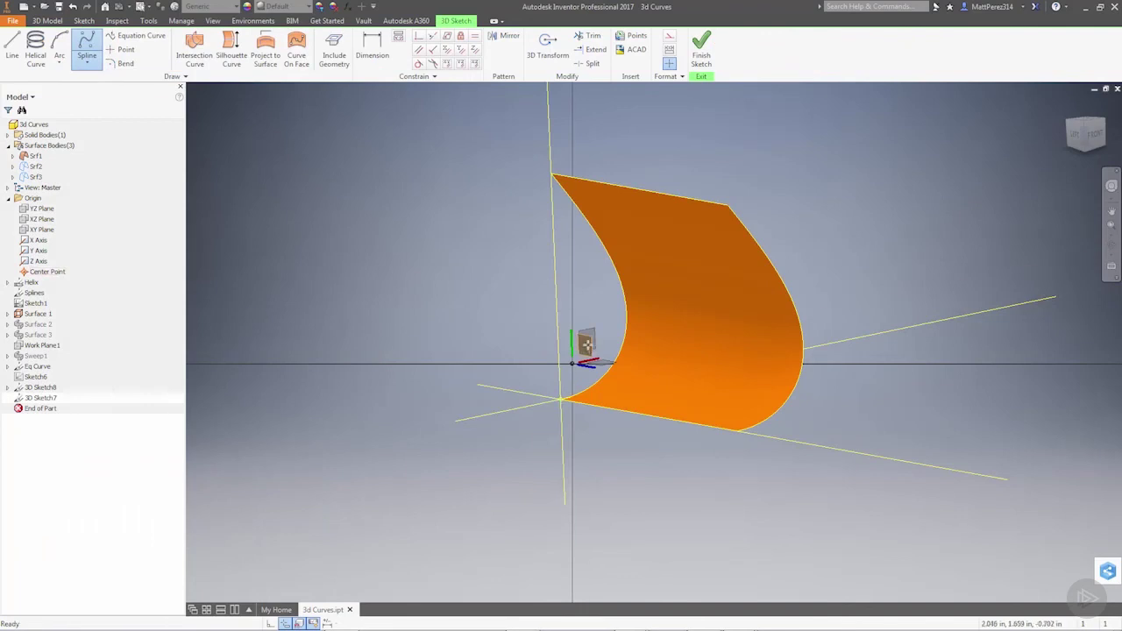
{"action": "left_click", "coordinate": [572, 363]}
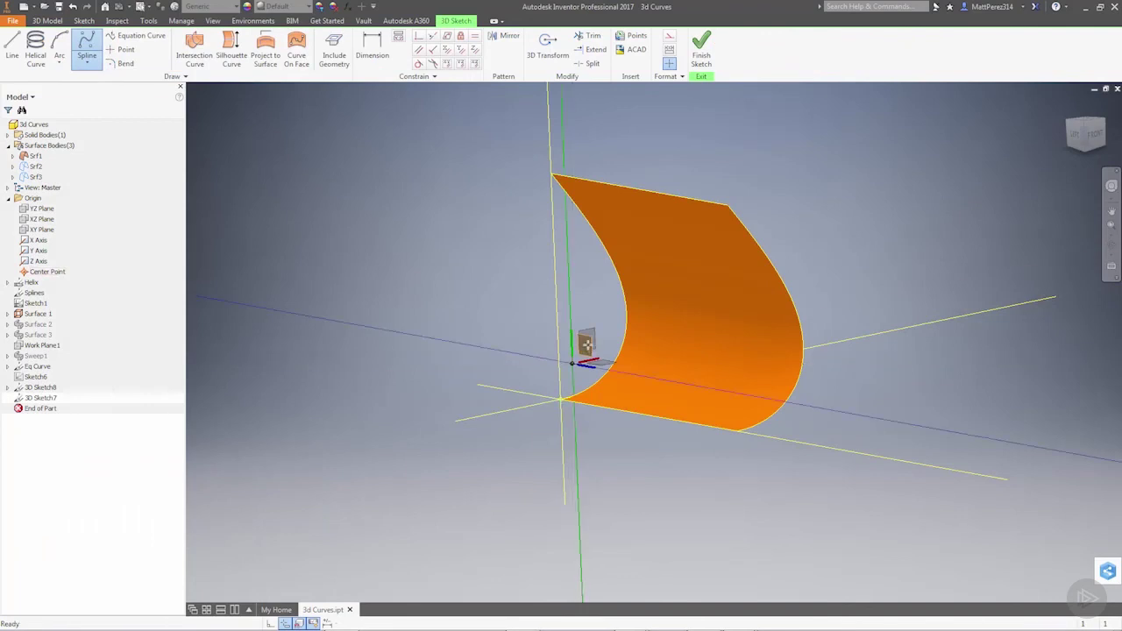
{"action": "left_click", "coordinate": [1077, 135]}
{"action": "scroll", "coordinate": [554, 355], "scroll_direction": "up", "scroll_amount": 2}
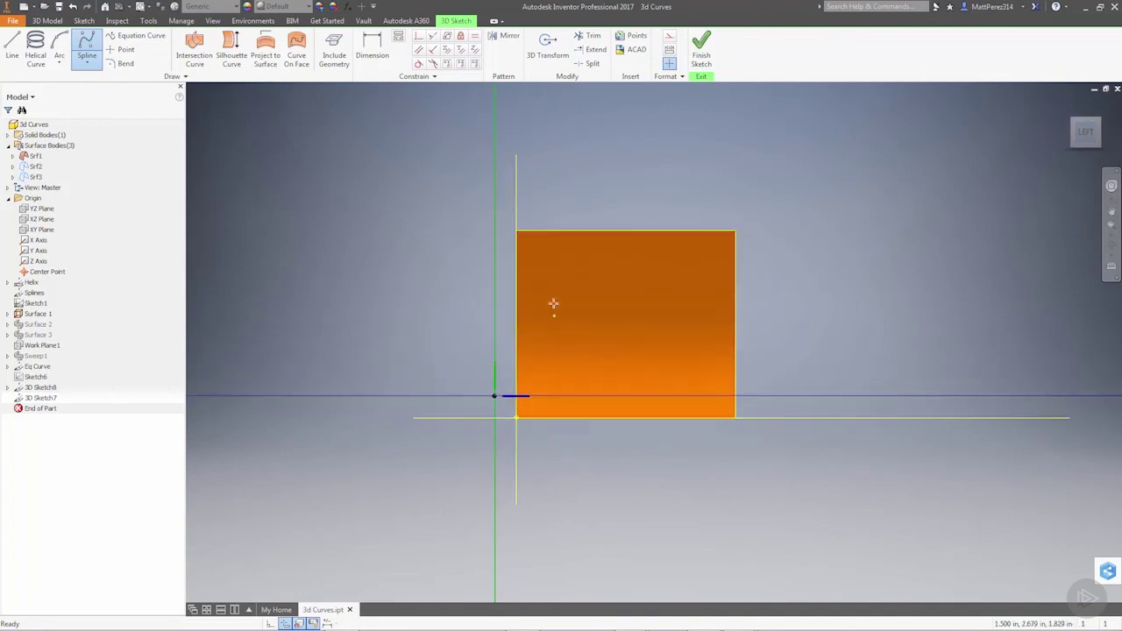
{"action": "left_click", "coordinate": [658, 261]}
{"action": "left_click", "coordinate": [709, 343]}
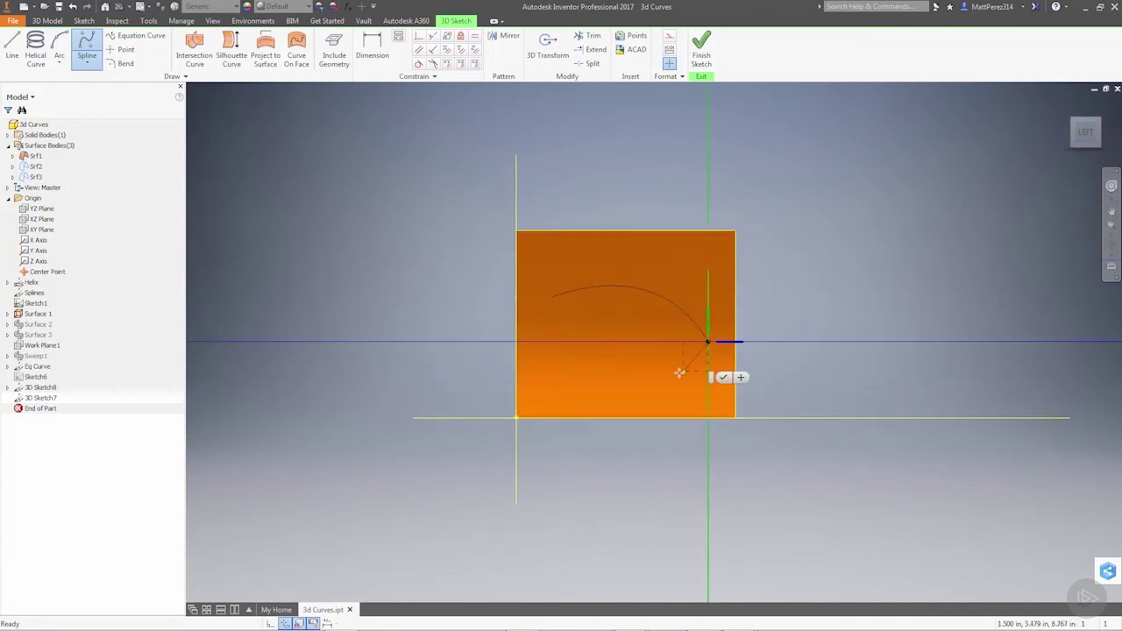
{"action": "left_click", "coordinate": [637, 392]}
{"action": "left_click", "coordinate": [558, 366]}
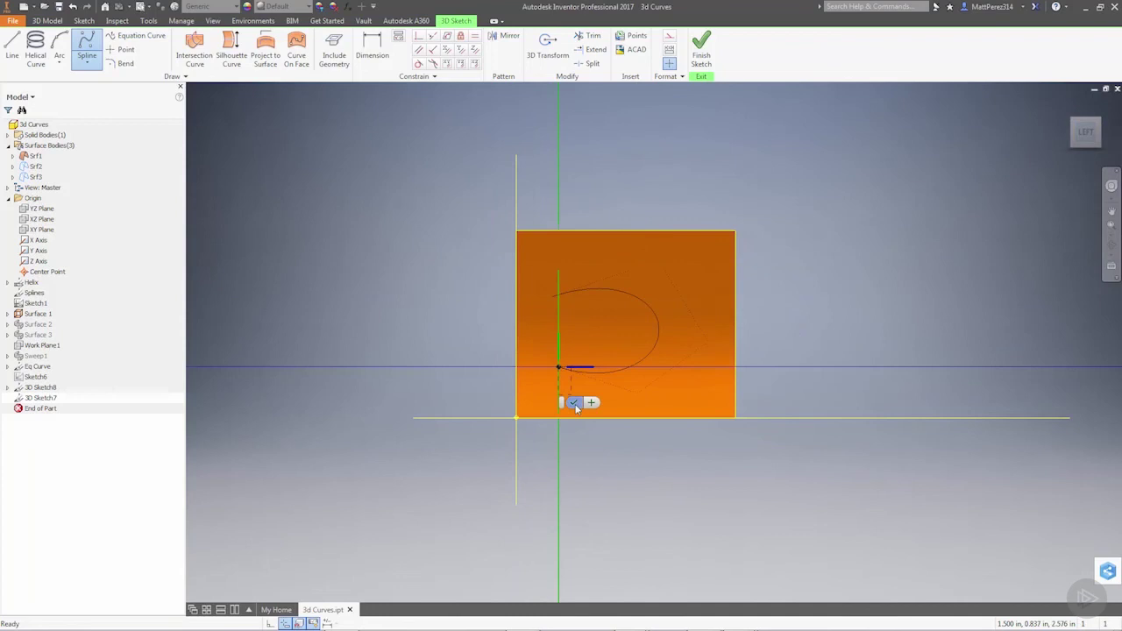
{"action": "left_click", "coordinate": [573, 404]}
Step: Start a Project to Surface operation with the curved surface as the face and the new spline as the curve
{"action": "middle_click_drag", "start_coordinate": [679, 448], "coordinate": [566, 432], "text": "shift"}
{"action": "scroll", "coordinate": [524, 420], "scroll_direction": "up", "scroll_amount": 2}
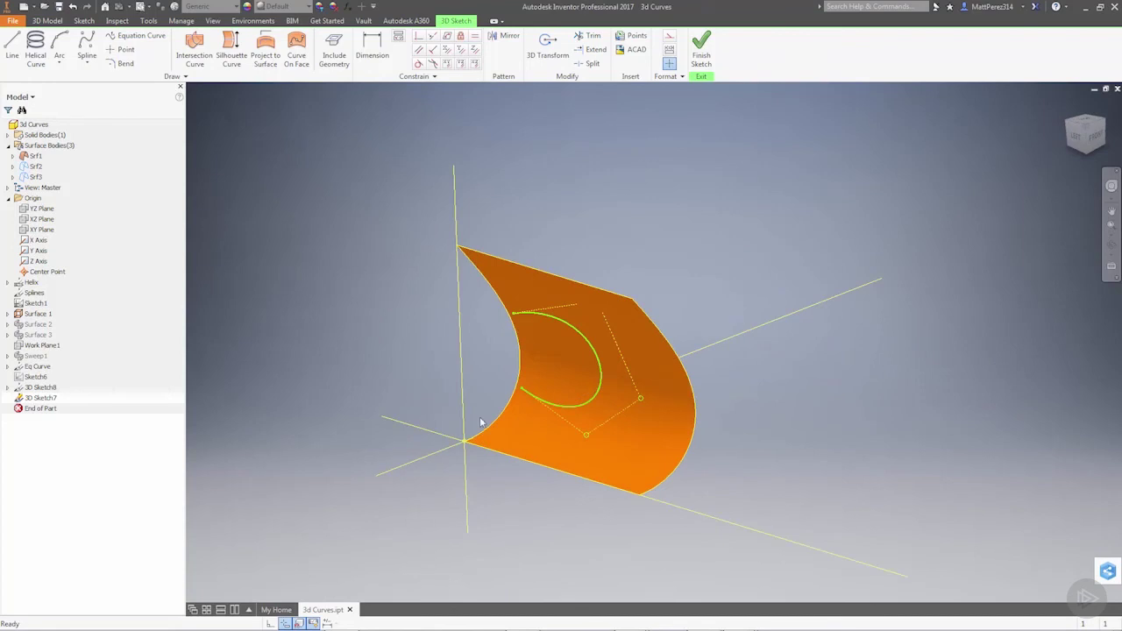
{"action": "mouse_move", "coordinate": [596, 376]}
{"action": "middle_mouse_down", "text": "shift"}
{"action": "mouse_move", "coordinate": [518, 369]}
{"action": "mouse_move", "coordinate": [595, 376]}
{"action": "middle_mouse_up", "text": "shift"}
{"action": "scroll", "coordinate": [621, 391], "scroll_direction": "up", "scroll_amount": 3}
{"action": "scroll", "coordinate": [574, 393], "scroll_direction": "down", "scroll_amount": 4}
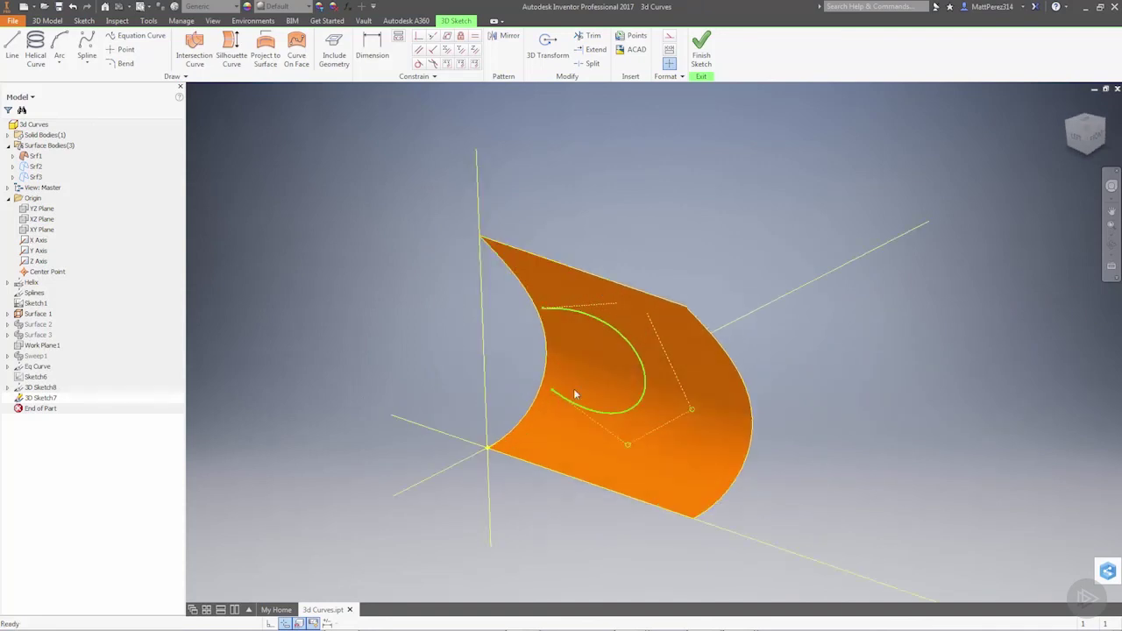
{"action": "left_click", "coordinate": [265, 55]}
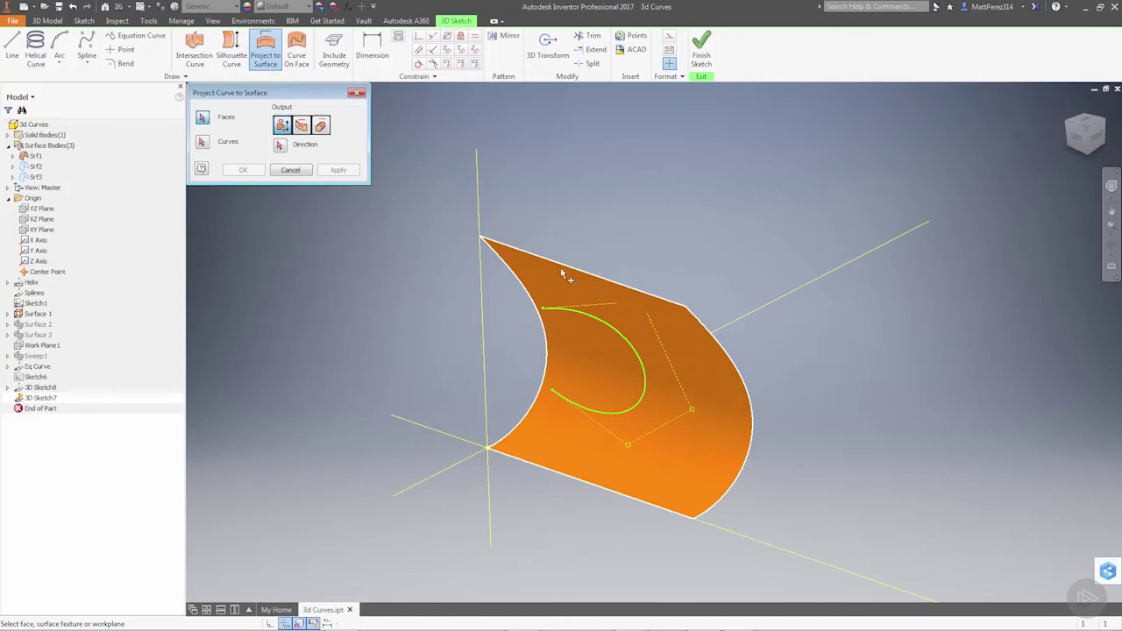
{"action": "left_click", "coordinate": [660, 337]}
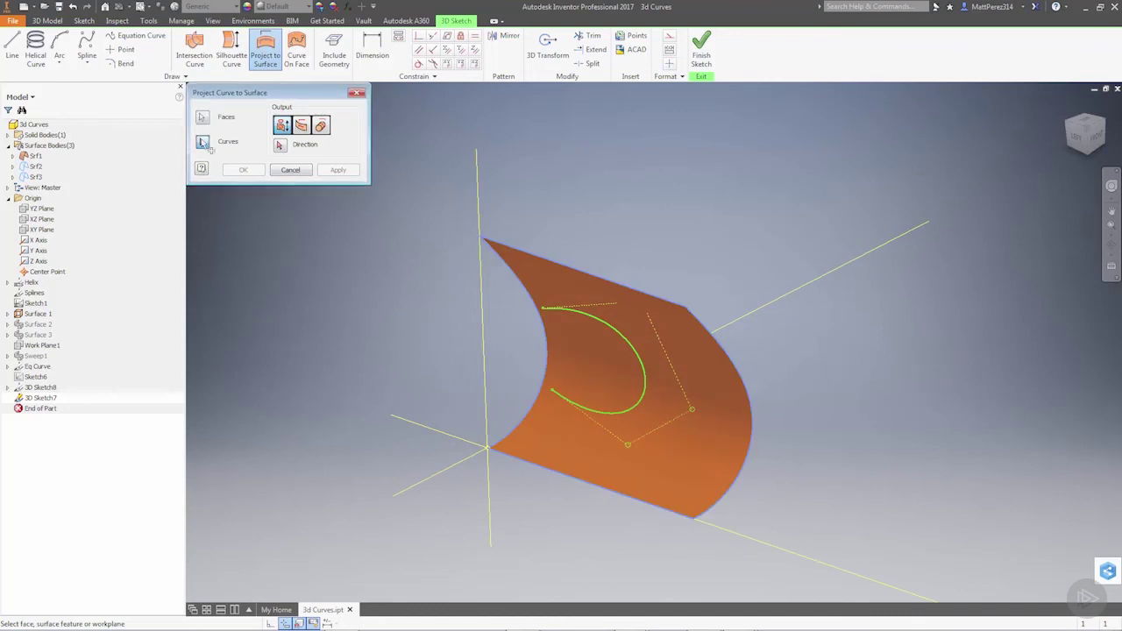
{"action": "left_click", "coordinate": [611, 330]}
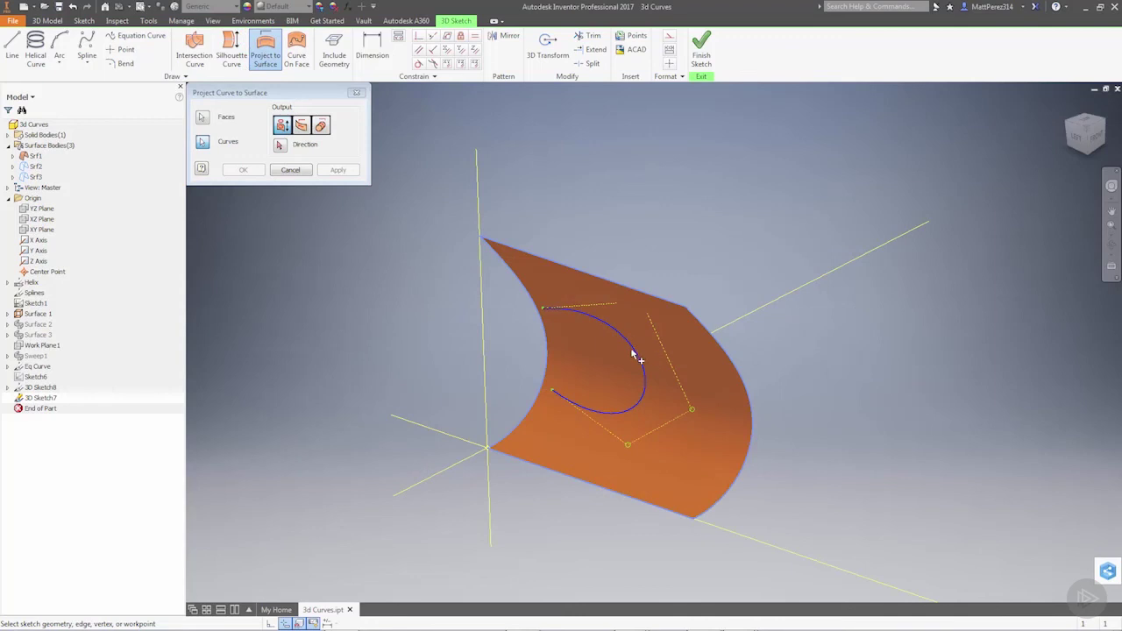
Step: Set the projection output to along vector and add the spline's upper control polygon line to the curve selection
{"action": "left_click", "coordinate": [280, 147]}
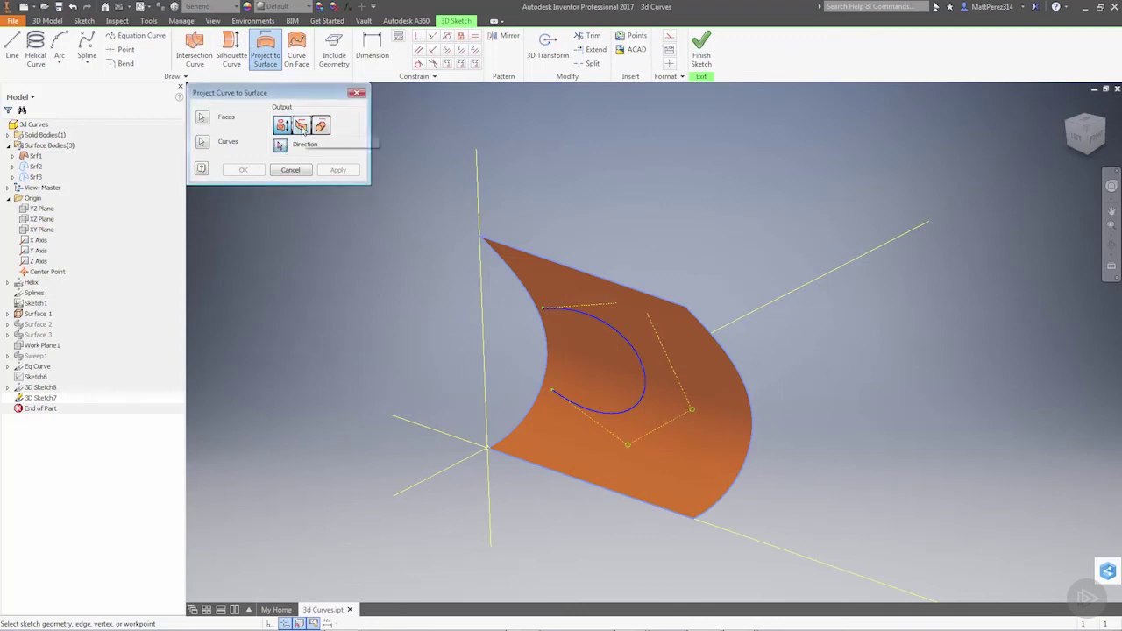
{"action": "left_click", "coordinate": [303, 127]}
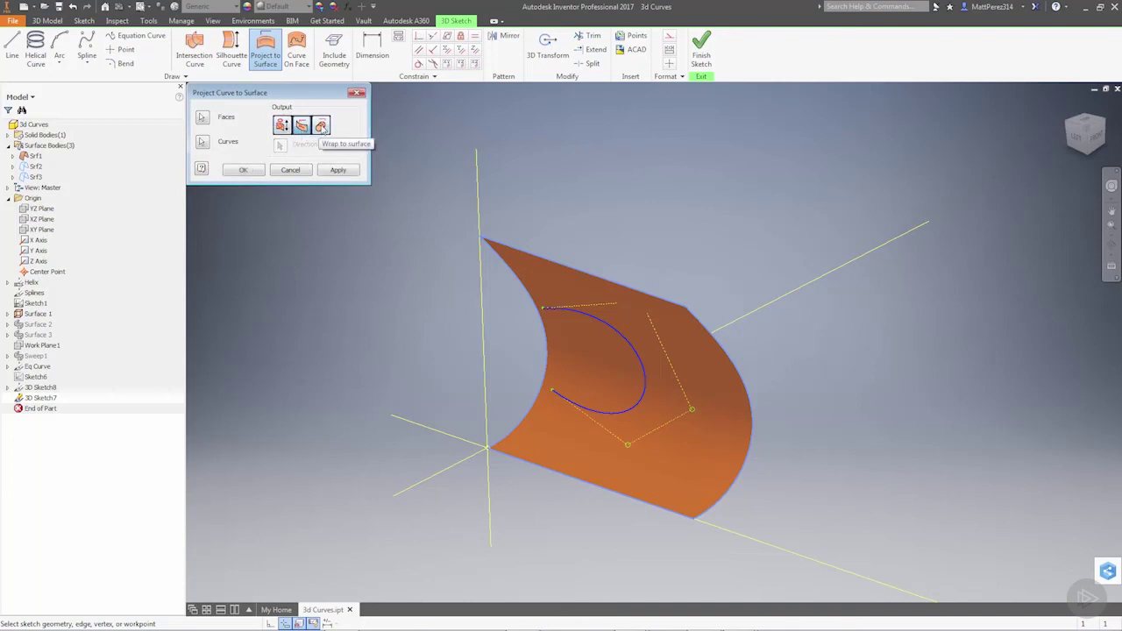
{"action": "left_click", "coordinate": [281, 127]}
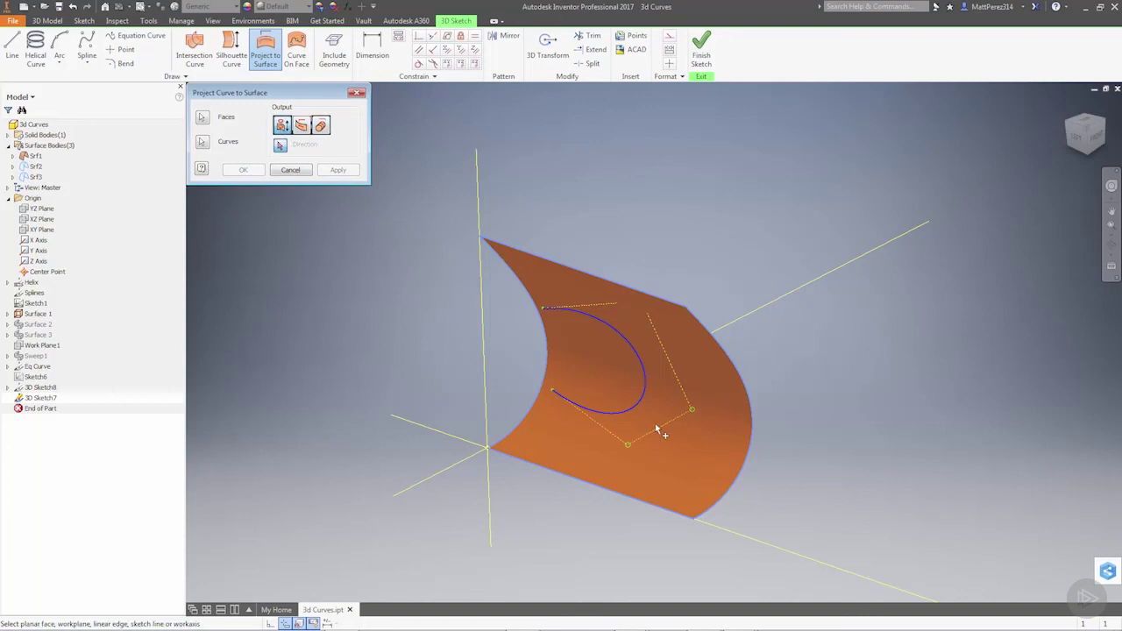
{"action": "middle_click_drag", "start_coordinate": [640, 417], "coordinate": [628, 406], "text": "shift"}
{"action": "left_click", "coordinate": [203, 142]}
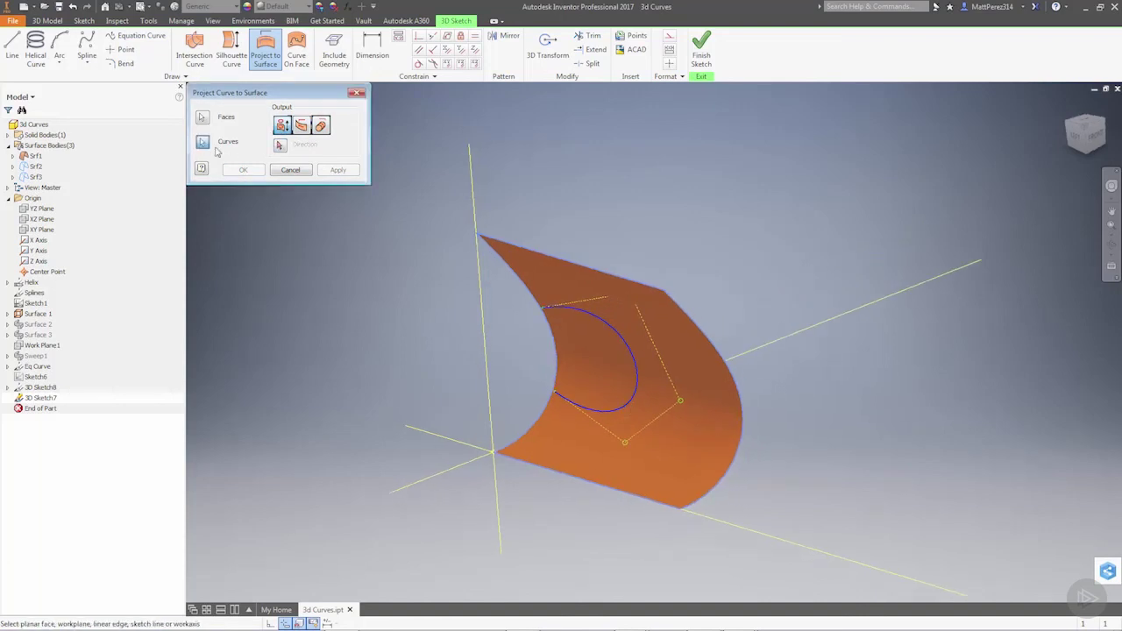
{"action": "left_click", "coordinate": [587, 302]}
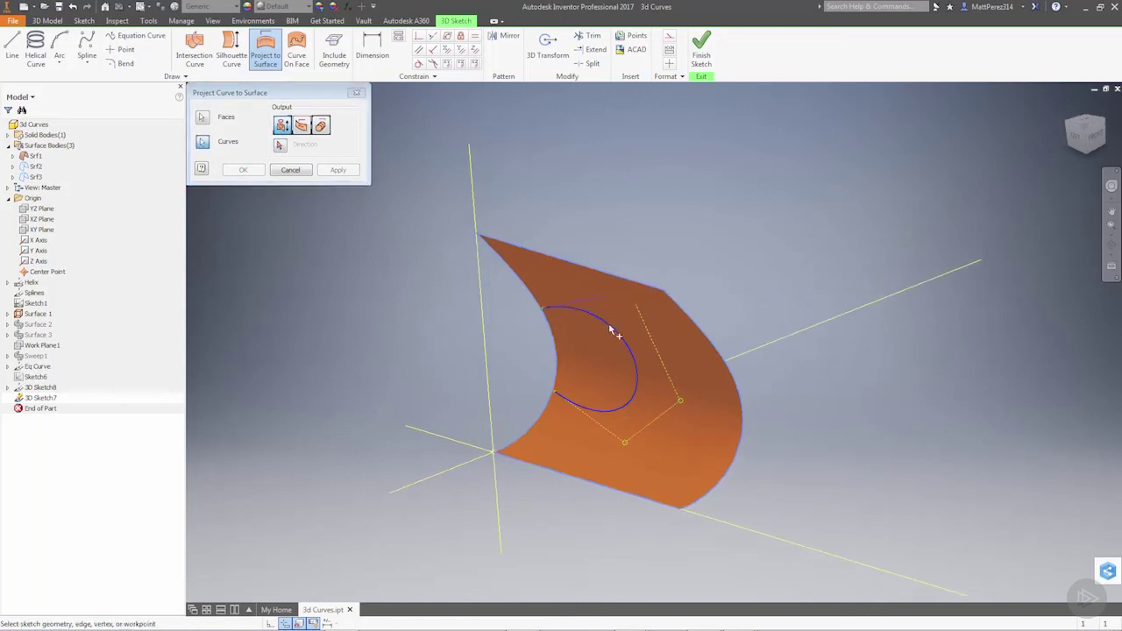